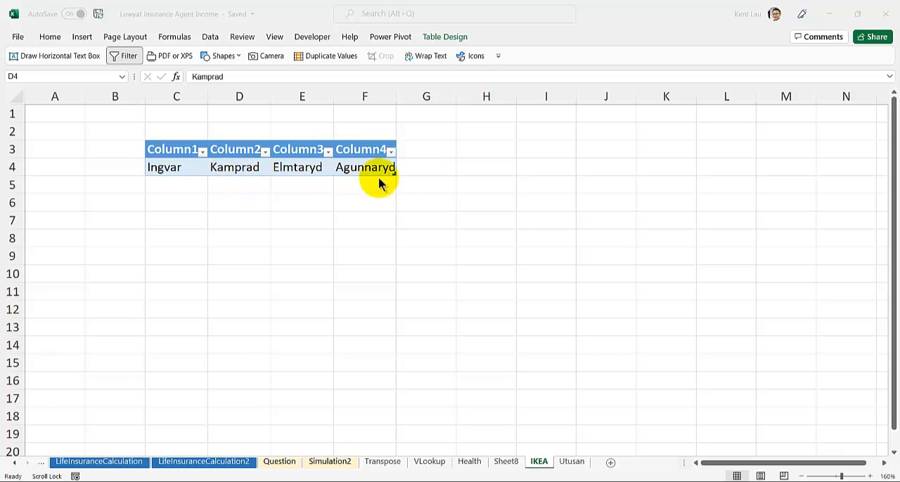
Enter IKEA in cell G4, directly beside the table's data row
left_click(426, 165)
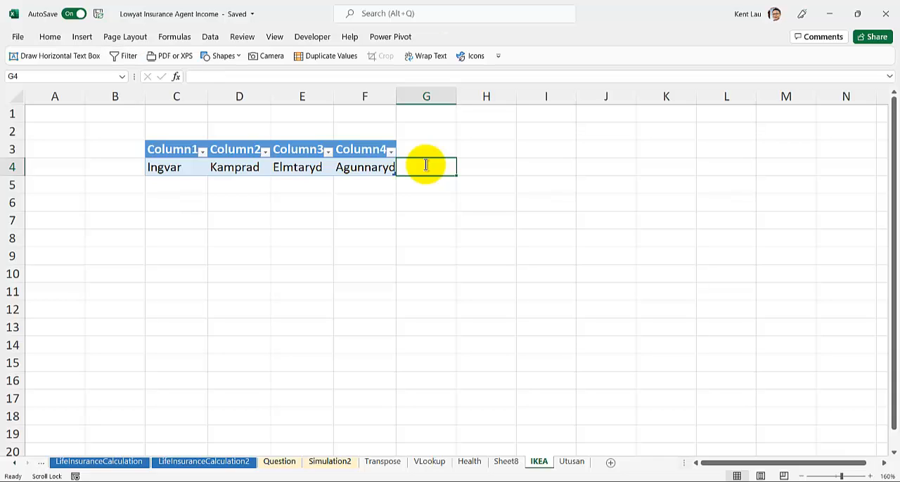
type("I")
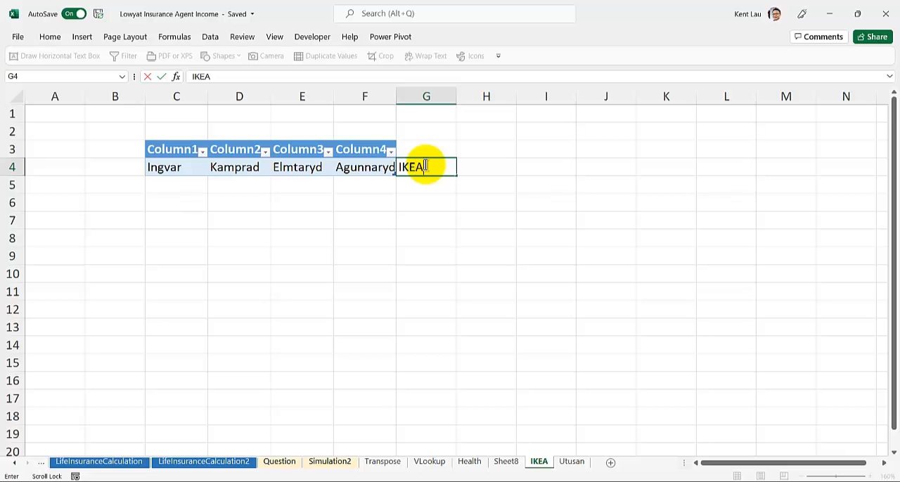
type("KEA")
key("Return")
left_click(426, 165)
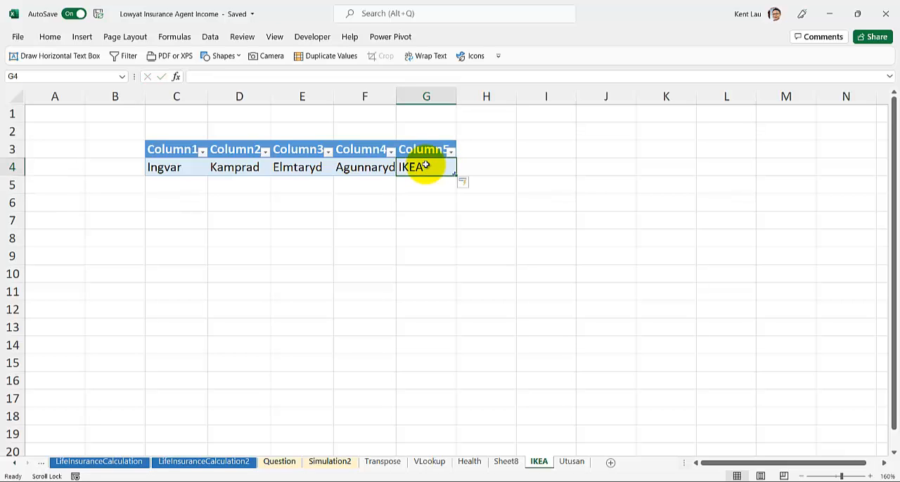
key("Delete")
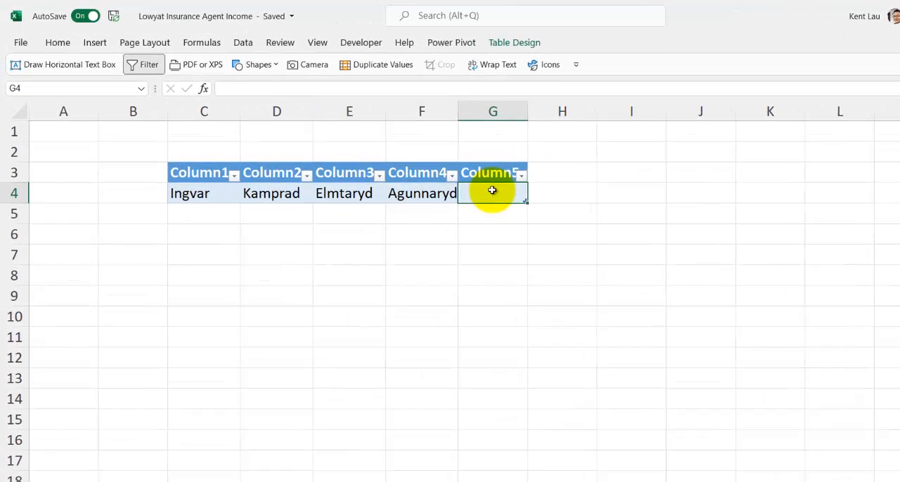
type("=lef")
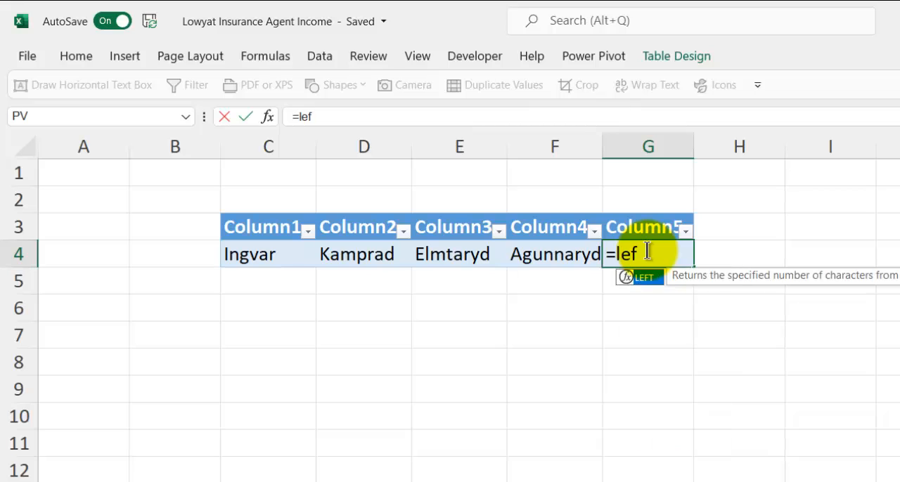
type("t(")
left_click(290, 258)
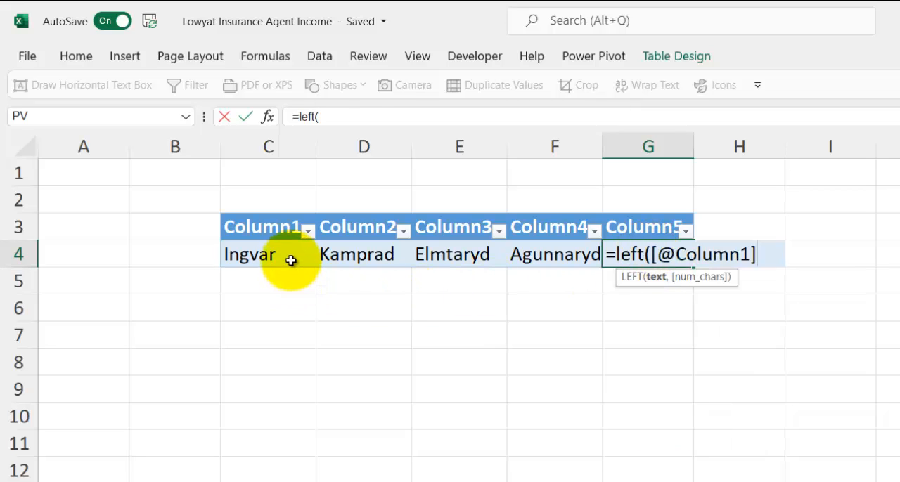
type(",")
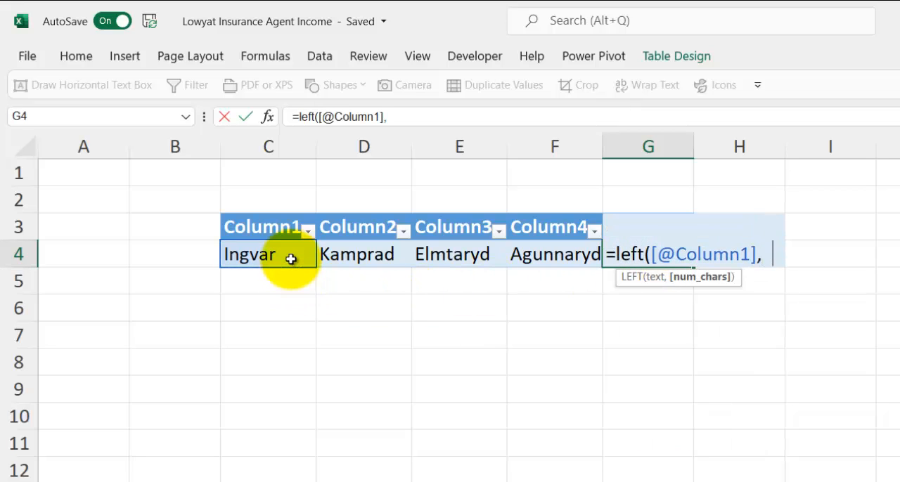
type("1)")
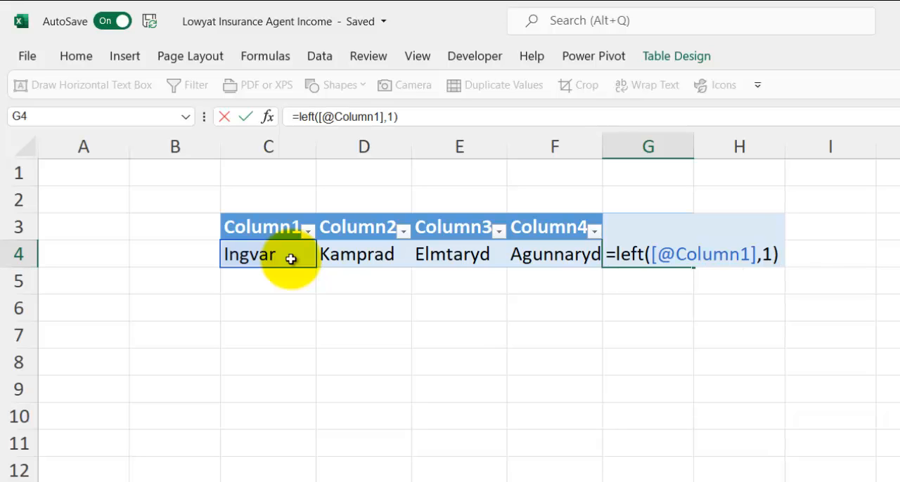
key("Return")
left_click(652, 249)
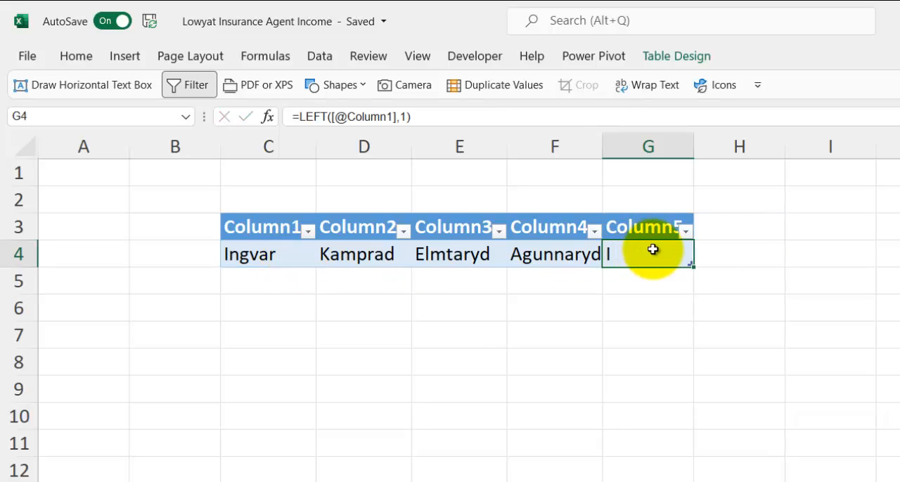
left_click(737, 249)
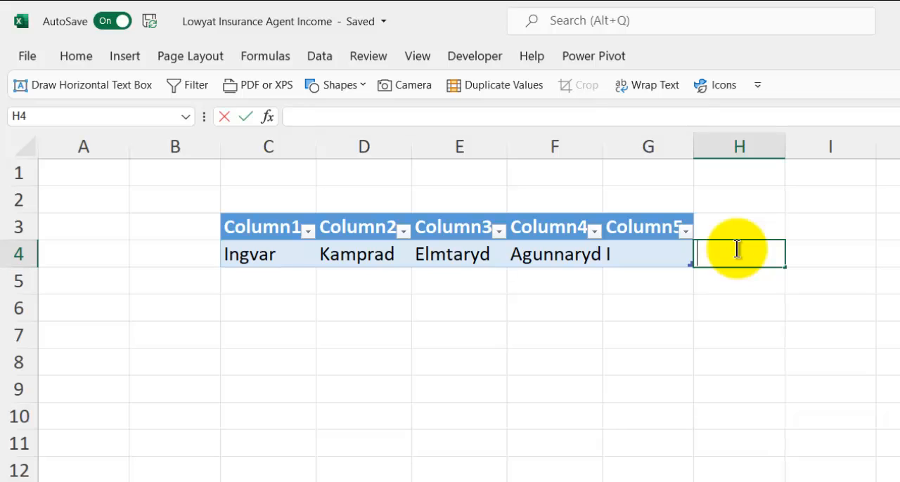
type("=left(")
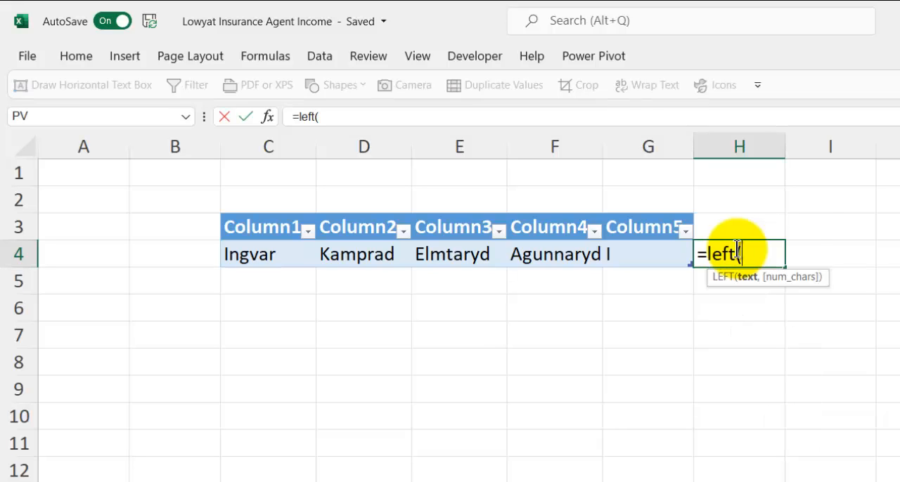
left_click(333, 252)
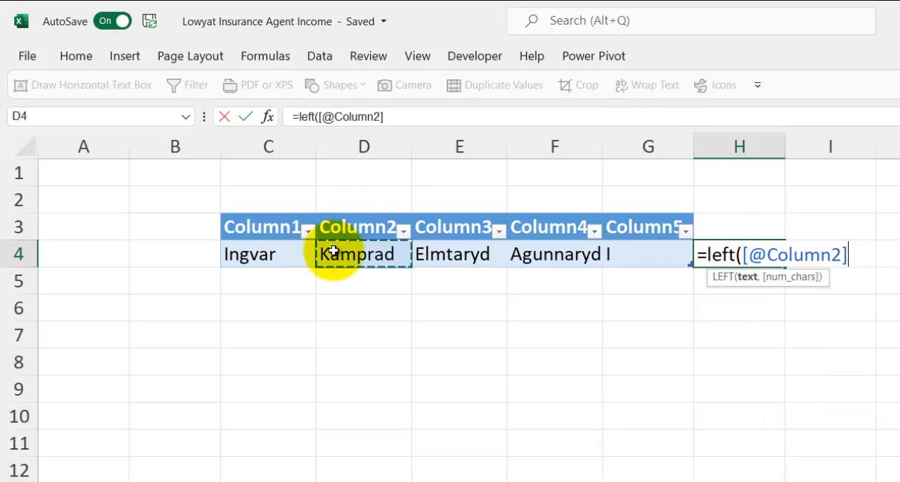
type(",1)")
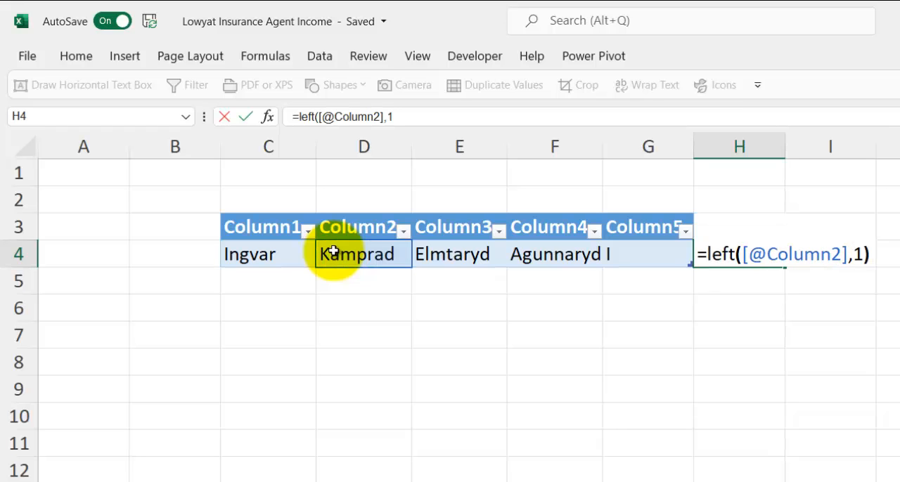
key("Return")
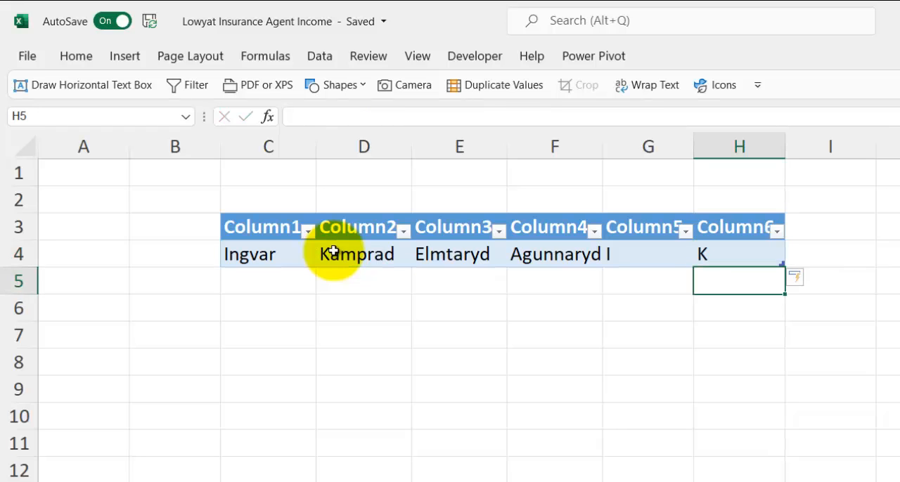
left_click(641, 254)
left_click(738, 251)
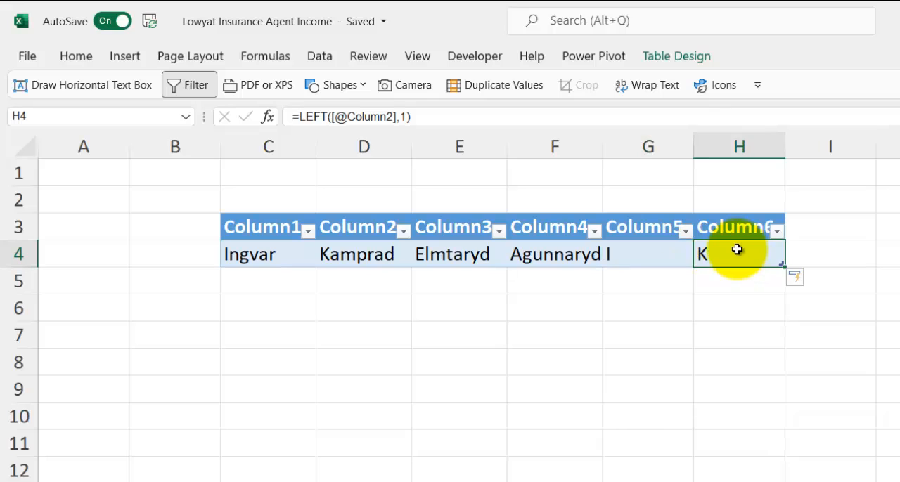
left_click(650, 259)
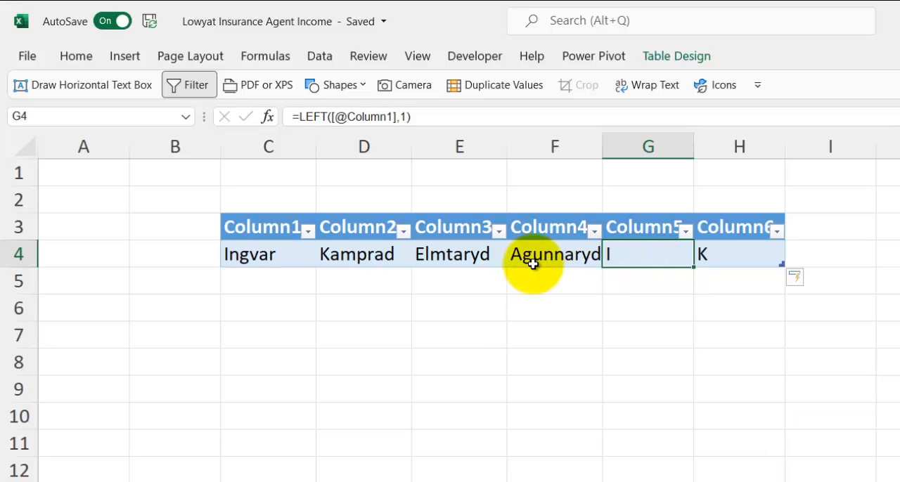
Replace the name in cell C4 with another first name to test the formula, and undo the change
left_click(261, 254)
type("Kent")
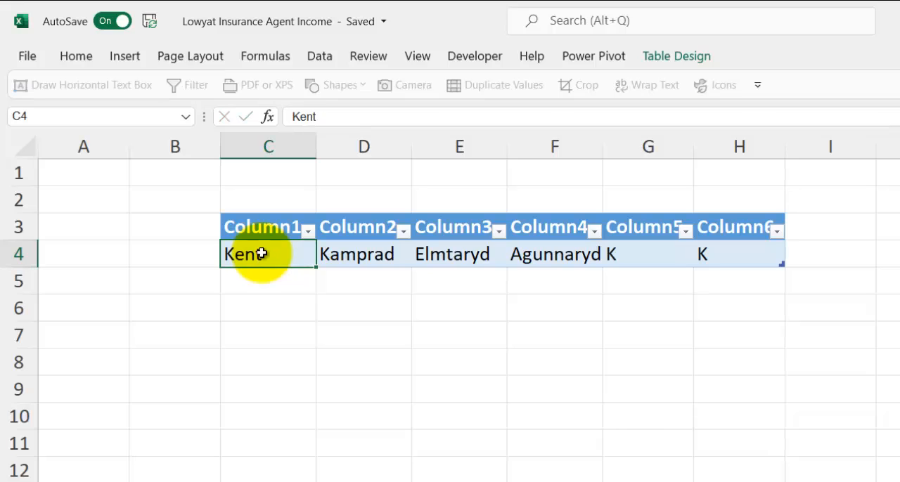
key("Return")
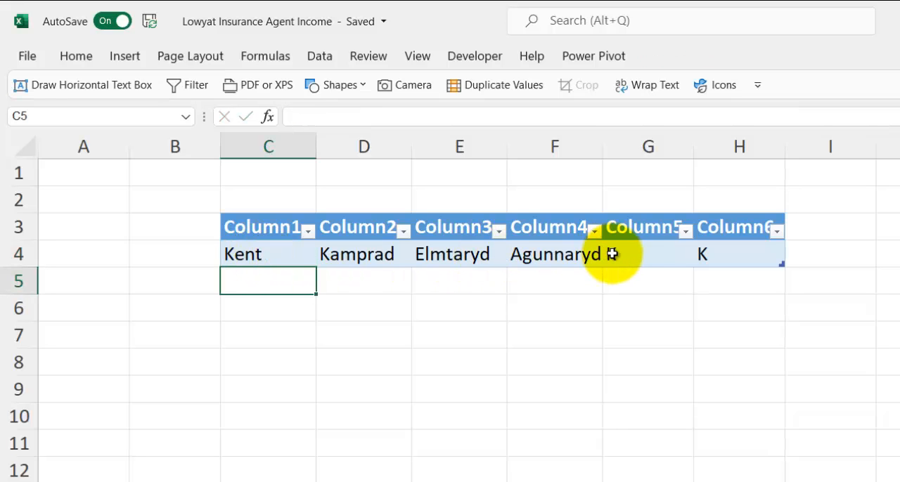
key("ctrl+z")
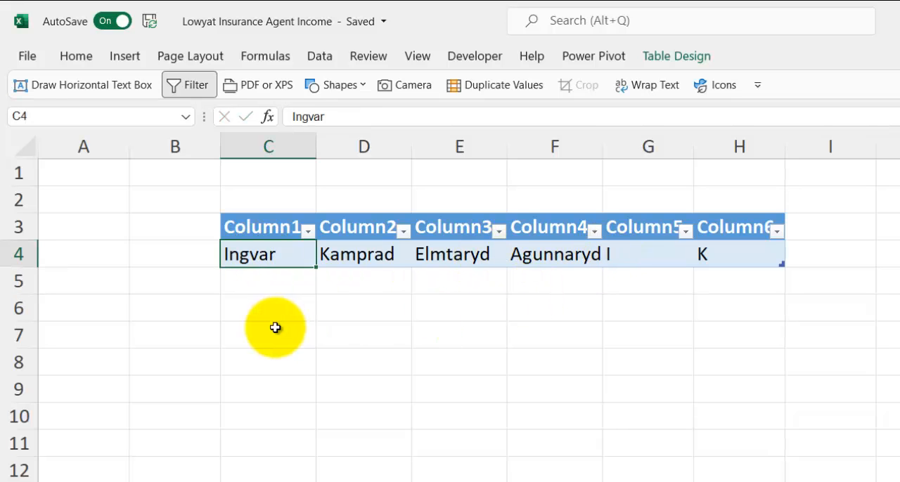
Delete worksheet columns G and H containing the LEFT formulas
left_click_drag(629, 150, 733, 135)
right_click(733, 135)
left_click(755, 320)
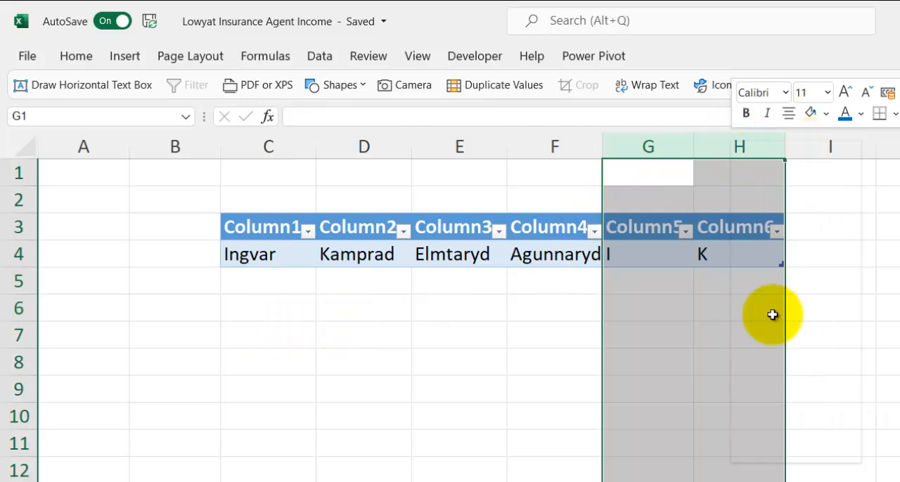
left_click(779, 252)
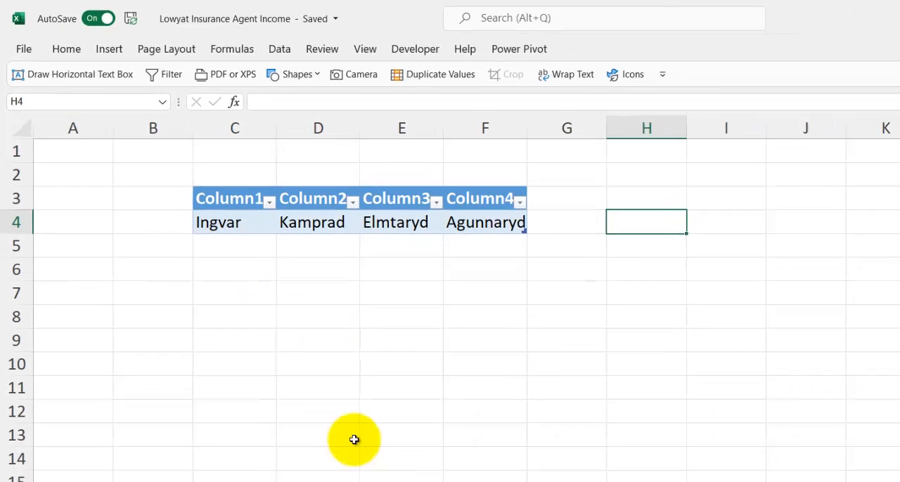
Switch to the PowerQuery Idea Book presentation in PowerPoint, review the slide on Power Query text functions, and return to Excel
mouse_move(261, 480)
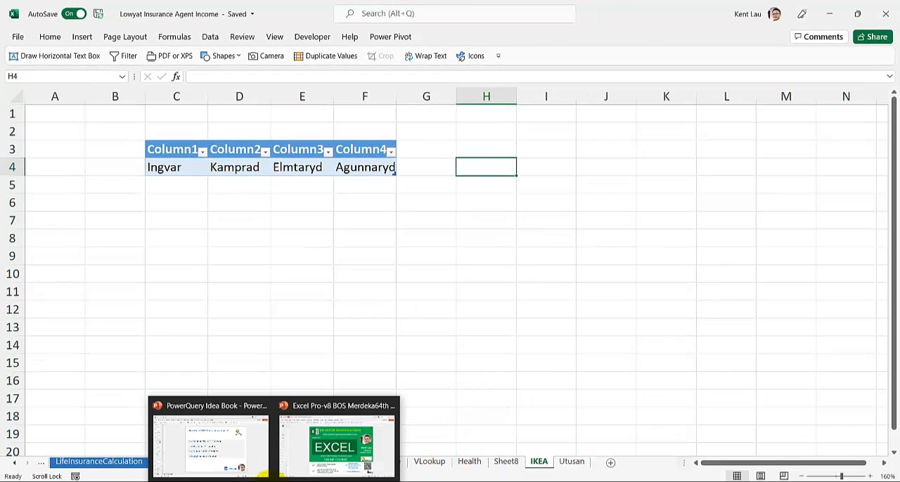
left_click(236, 440)
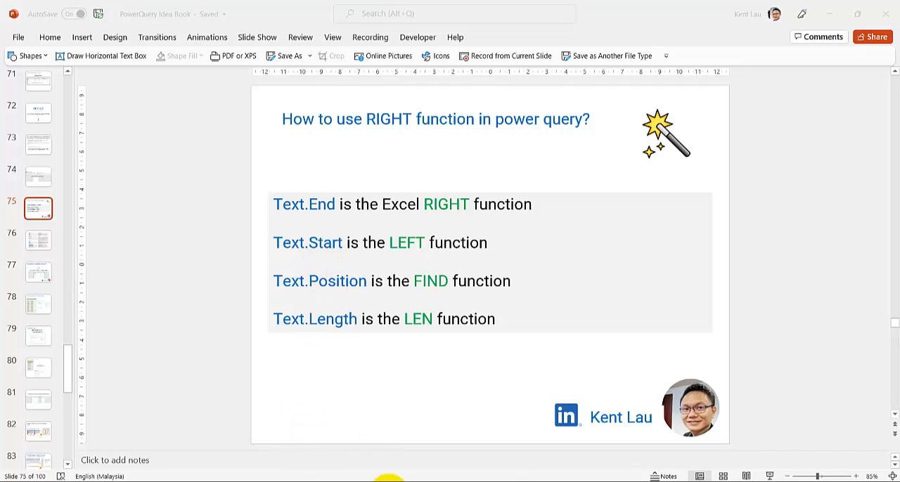
mouse_move(385, 480)
left_click(423, 433)
Select cell E4 inside the table and check the table's name in its design properties
left_click(283, 170)
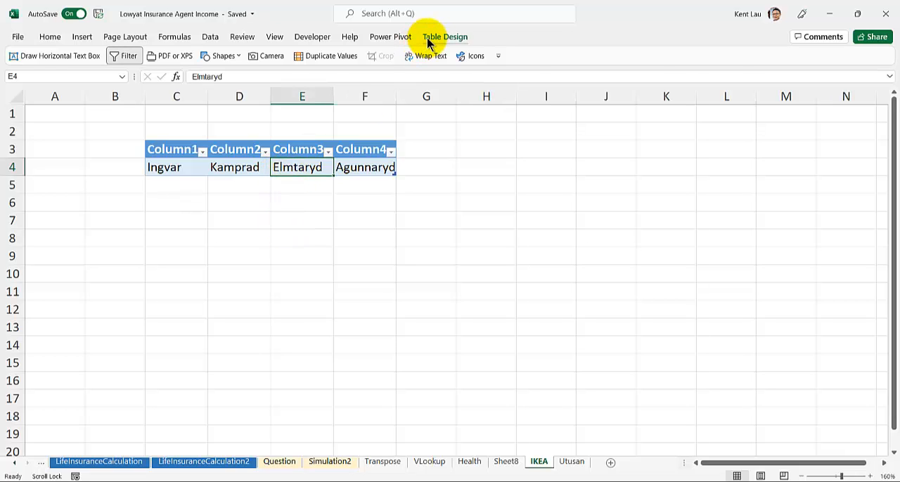
left_click(427, 42)
left_click(33, 71)
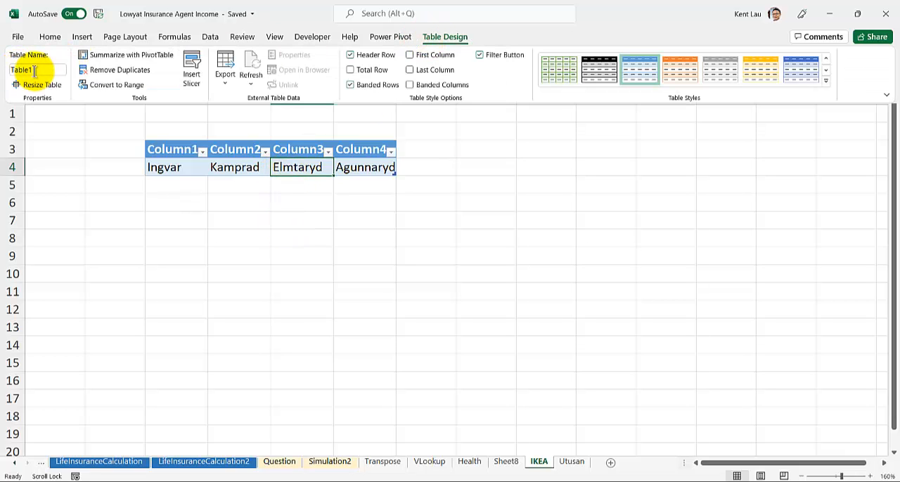
Load the four-column table into the Power Query Editor
left_click(211, 41)
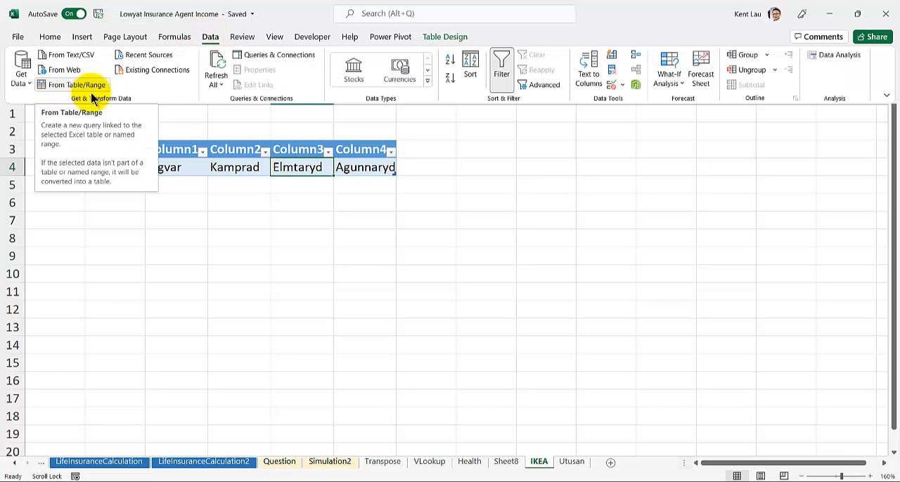
left_click(244, 272)
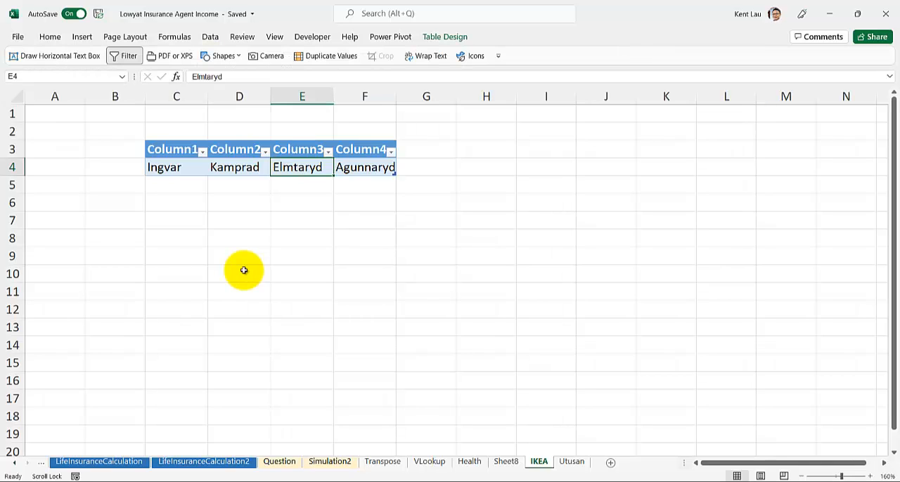
key("alt")
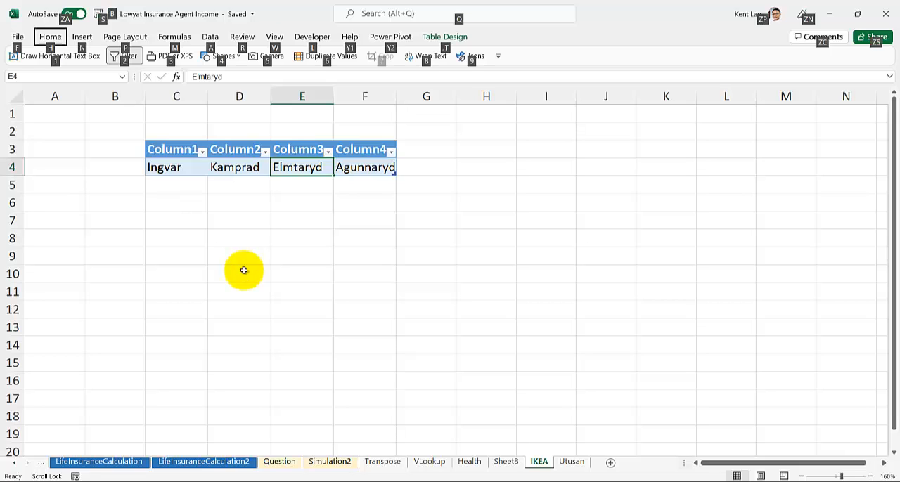
key("a")
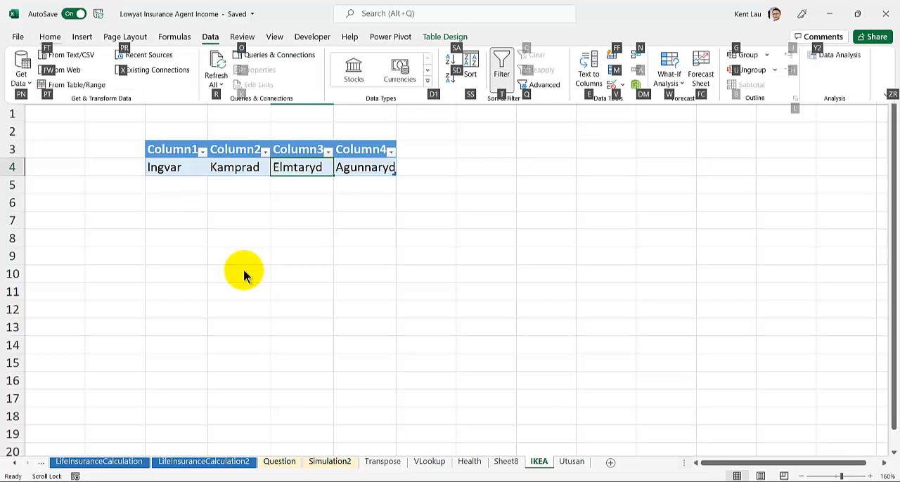
key("p")
key("t")
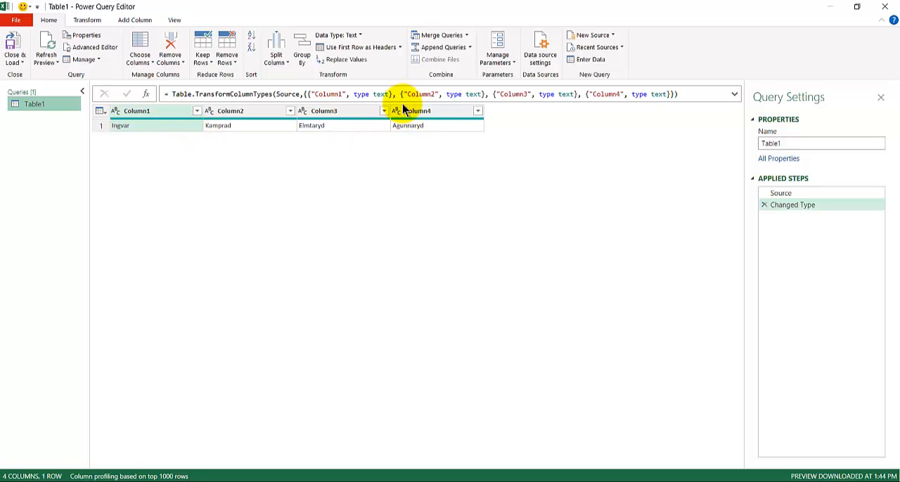
Extract the first 1 character of Column1 through Column4 in place, using Extract First Characters on all four columns
left_click(432, 113)
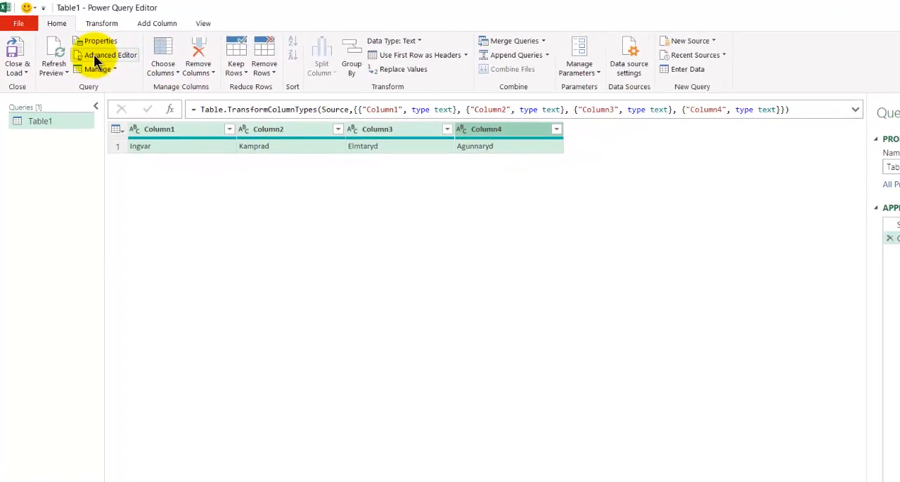
left_click(126, 30)
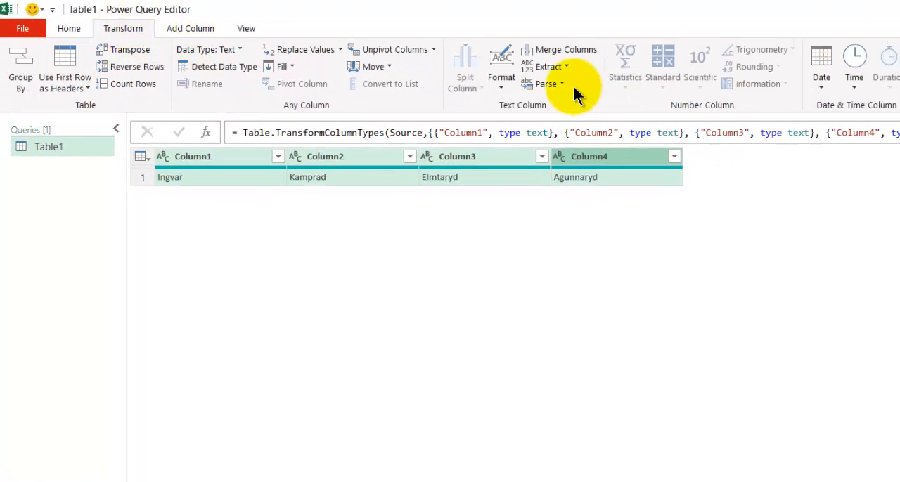
left_click(563, 67)
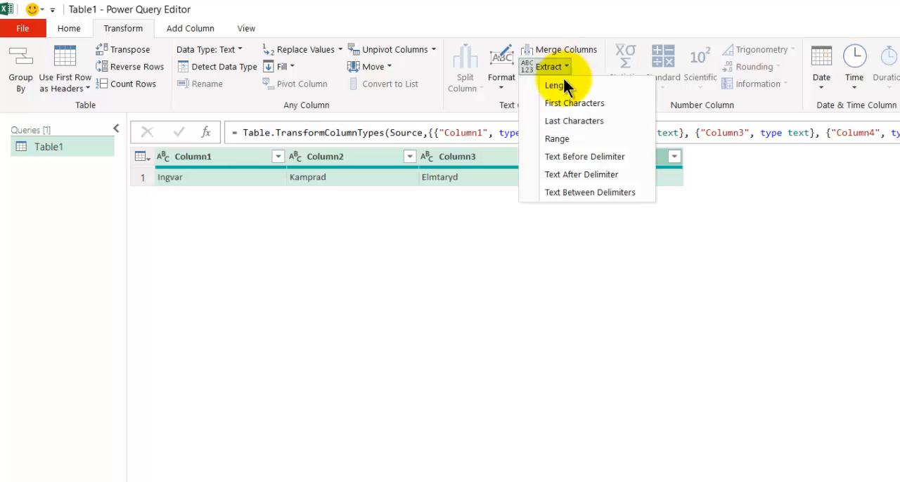
left_click(566, 103)
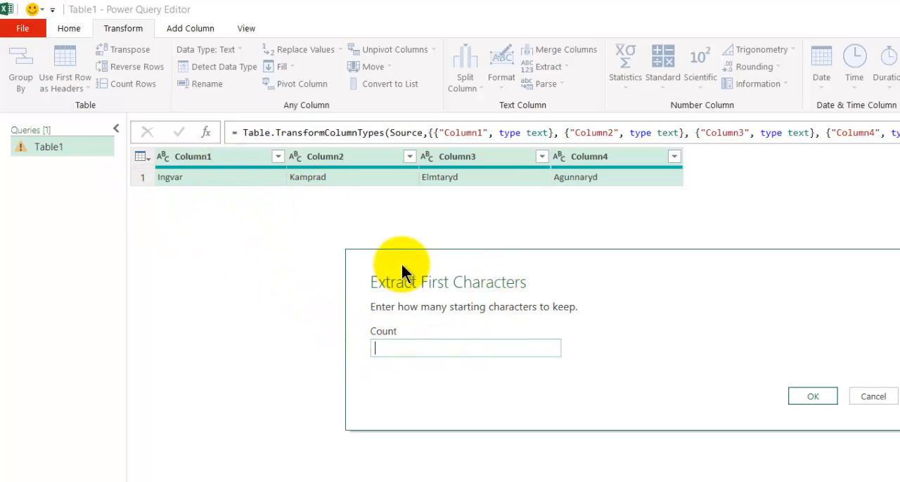
left_click_drag(385, 252, 255, 205)
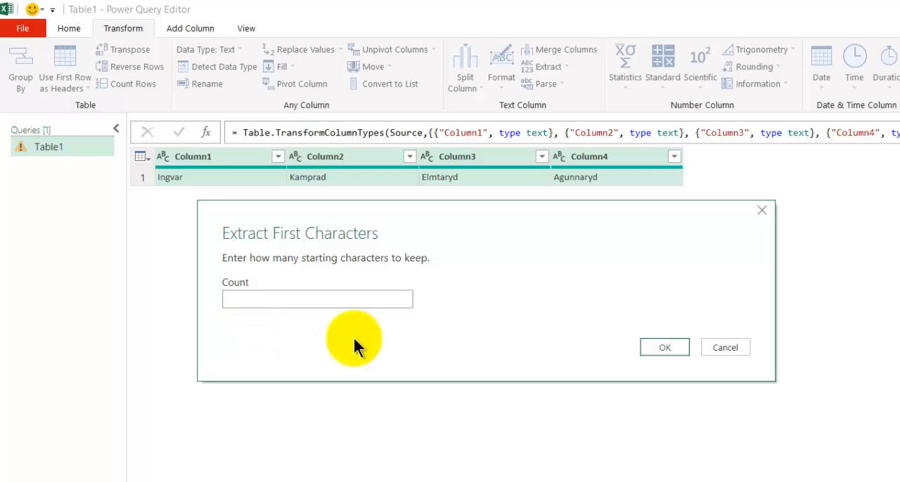
left_click(302, 299)
type("1")
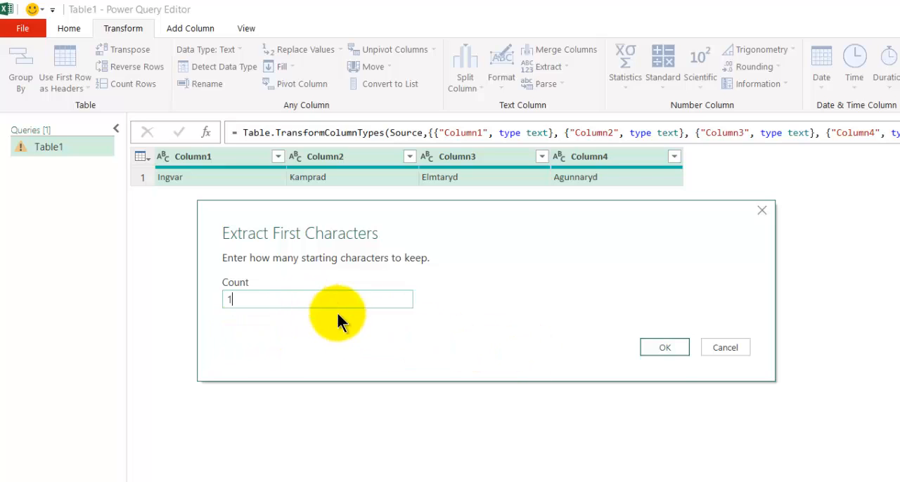
left_click(655, 348)
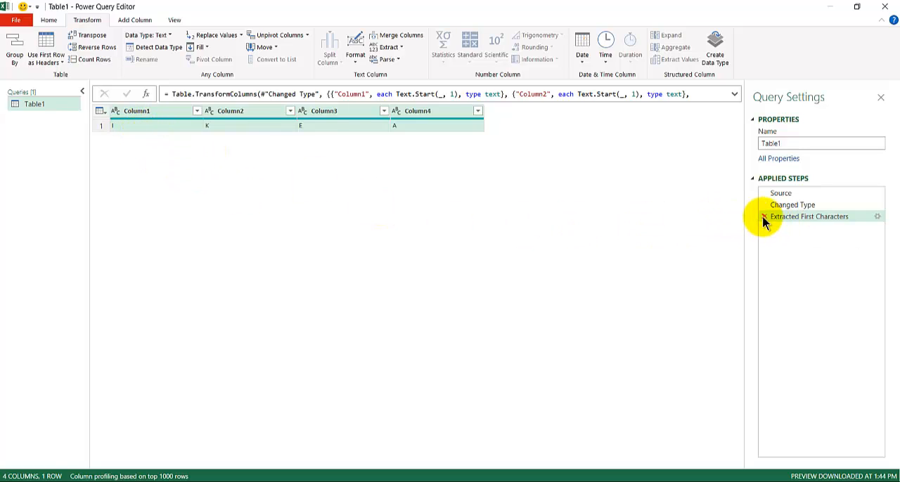
Expand the formula to examine its Text.Start calls, and review the Source and Extracted First Characters applied steps
left_click(734, 96)
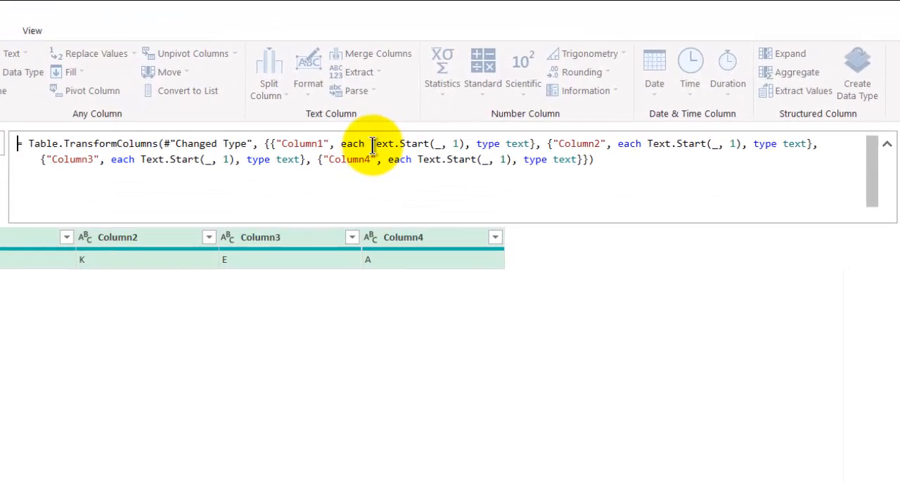
left_click(458, 143)
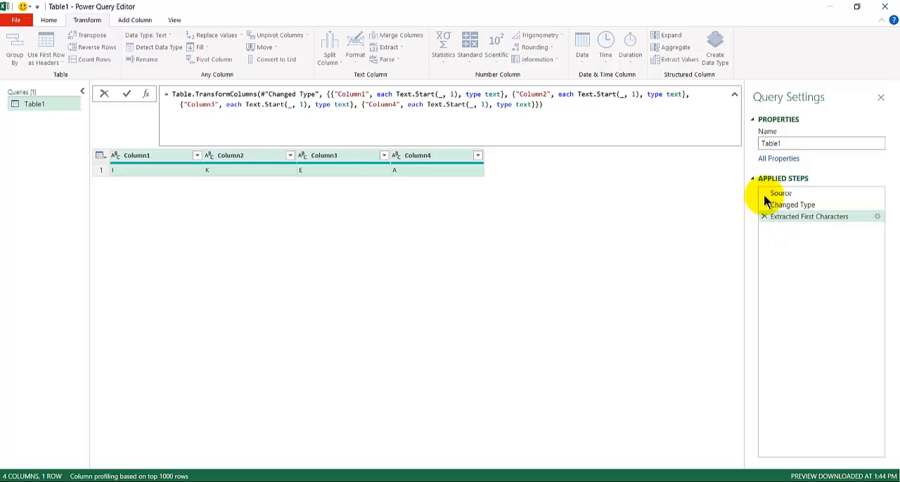
left_click(783, 194)
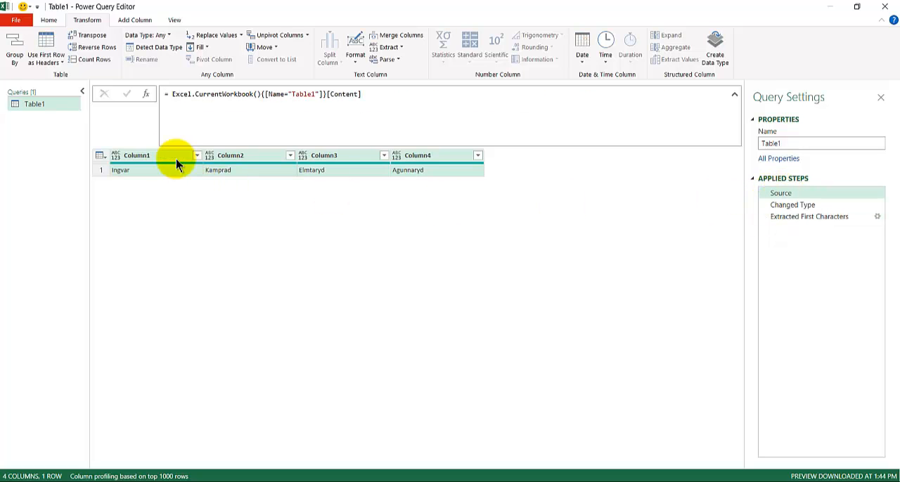
left_click(780, 216)
left_click(788, 194)
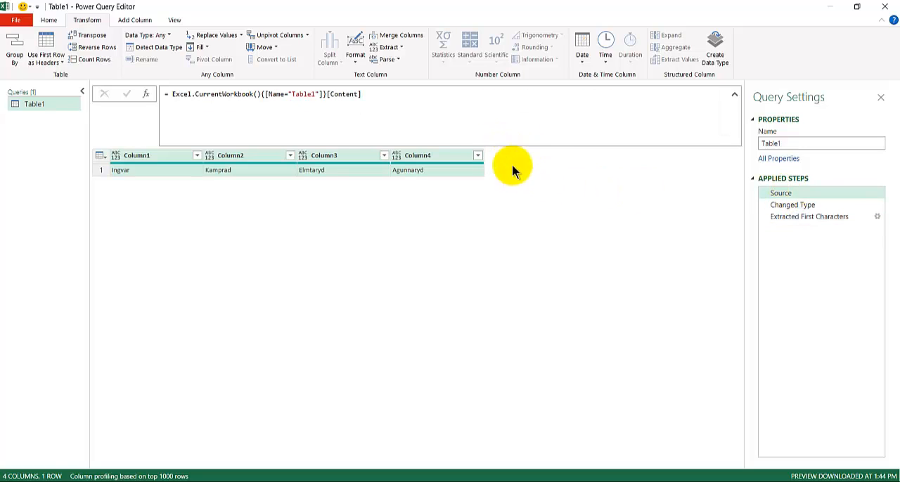
Delete the Extracted First Characters and Changed Type steps from the query, leaving only Source
left_click_drag(773, 203, 753, 217)
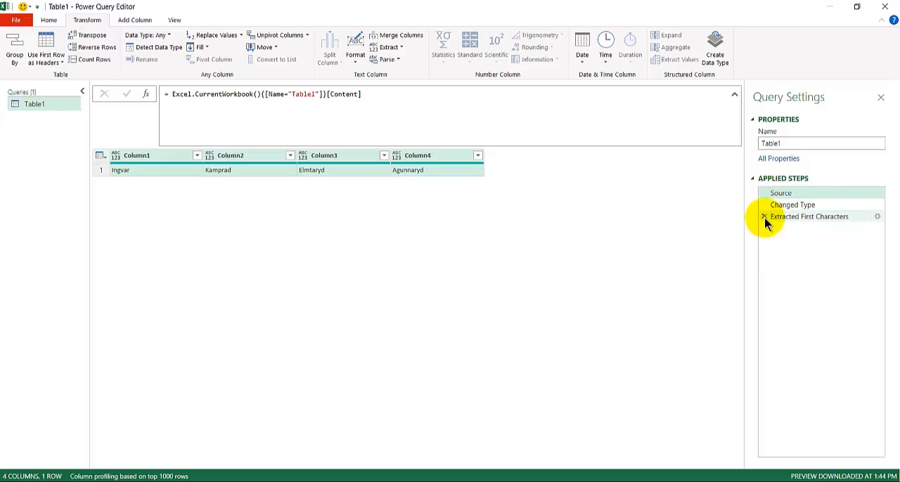
left_click(765, 216)
left_click(764, 206)
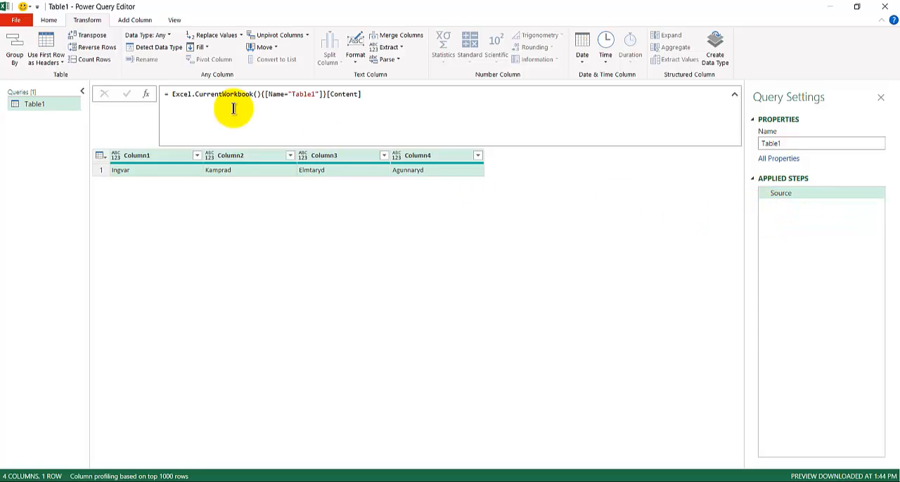
Start a custom column with the formula Text.Start([Column1],1), keeping the column name Custom
left_click(146, 22)
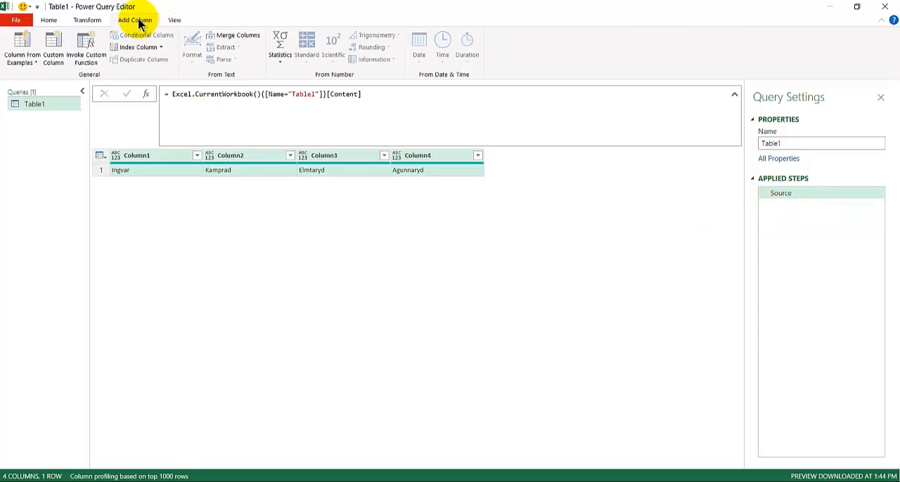
left_click(53, 44)
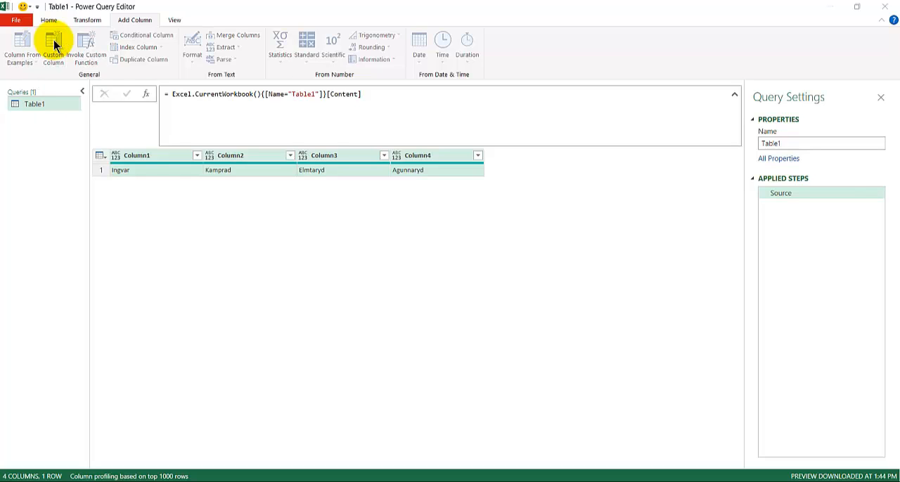
left_click(316, 213)
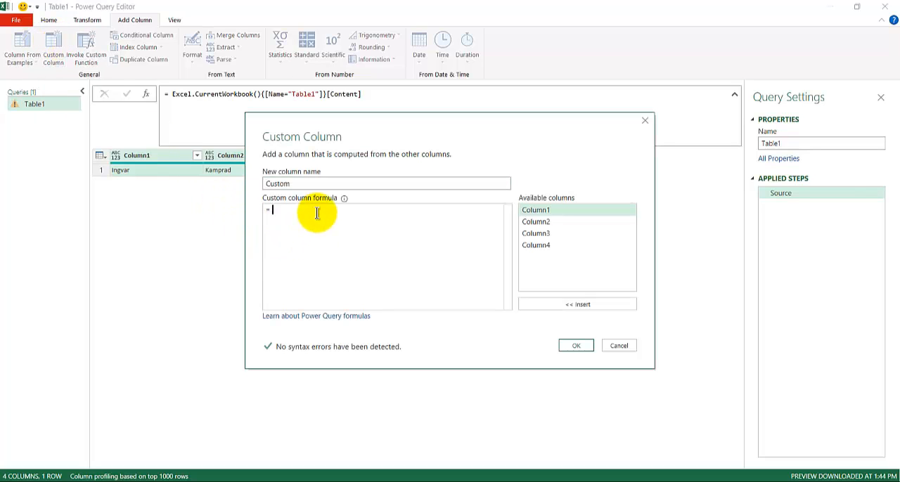
type(".Start")
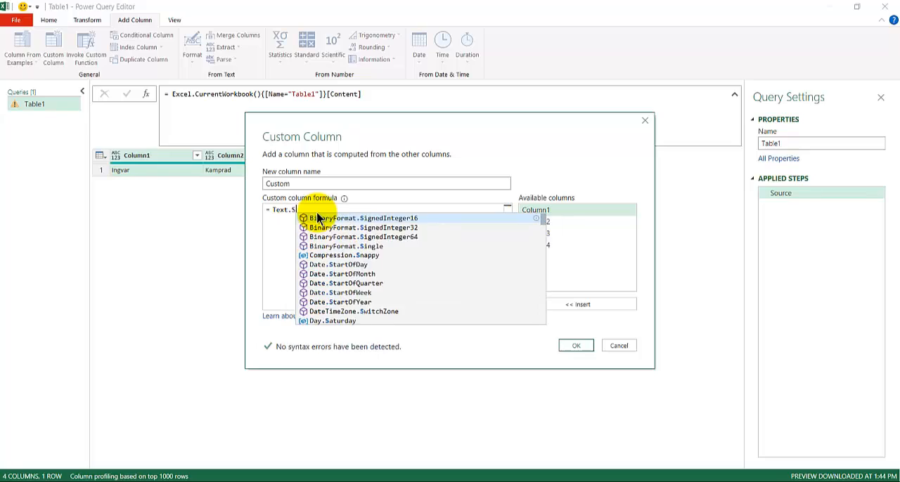
type("(")
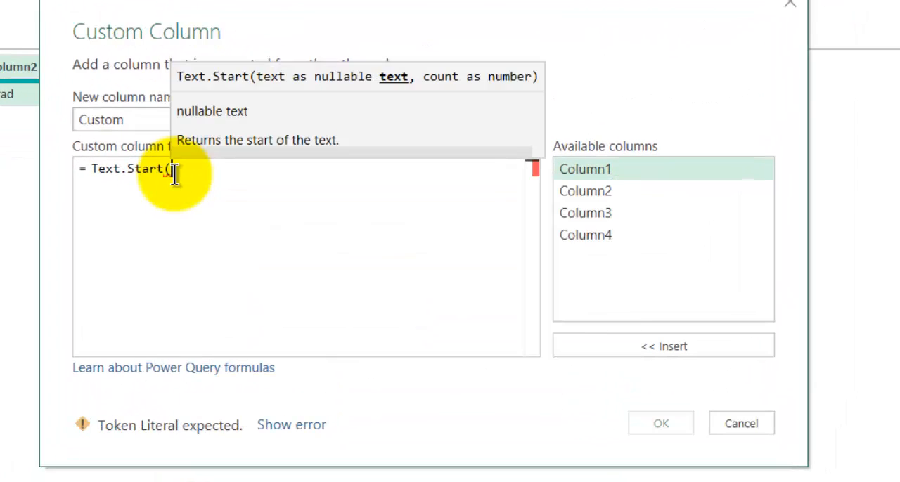
double_click(583, 169)
type(",1)")
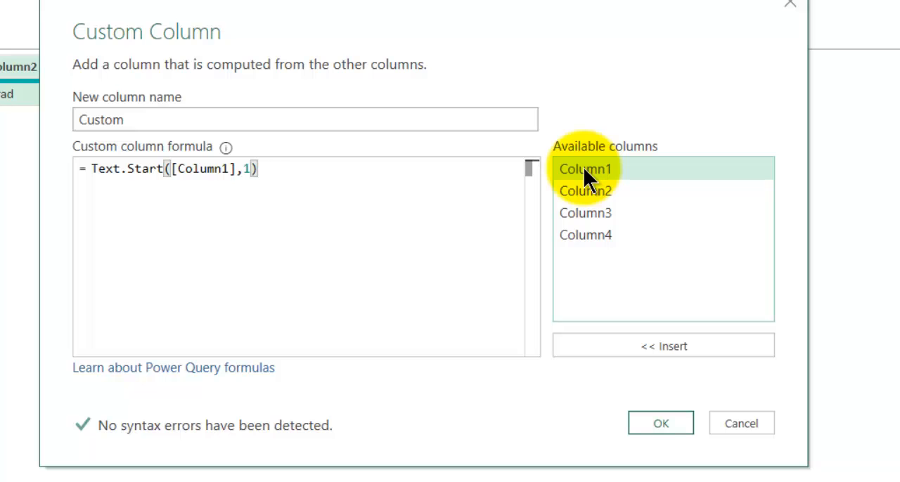
Append &Text.Start([Column2],1) to the custom column formula and create the column
type("&")
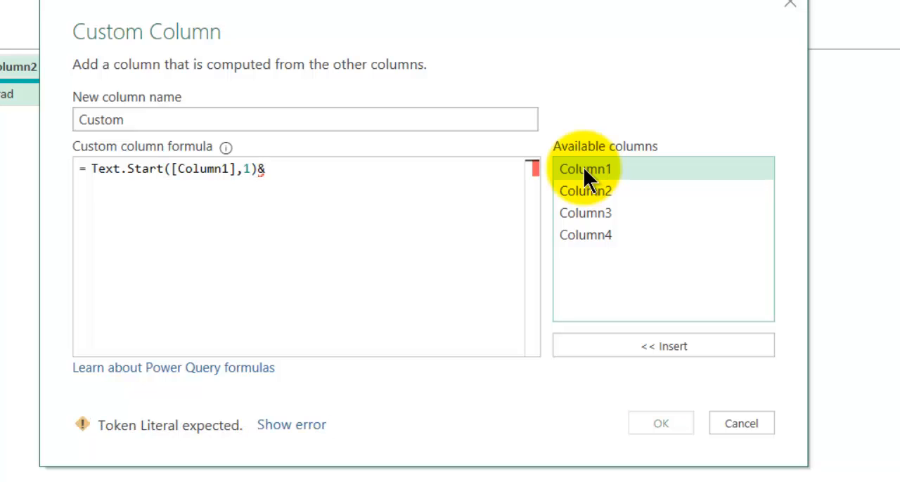
type("Text.")
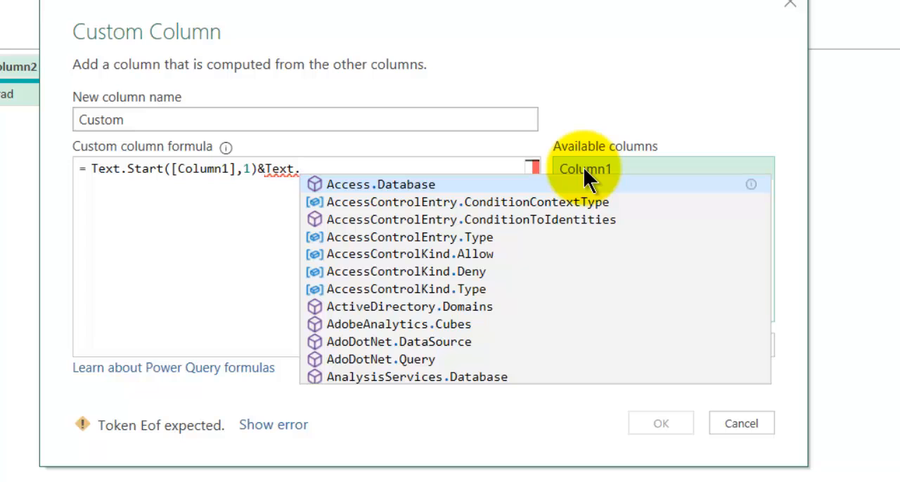
type("Start(")
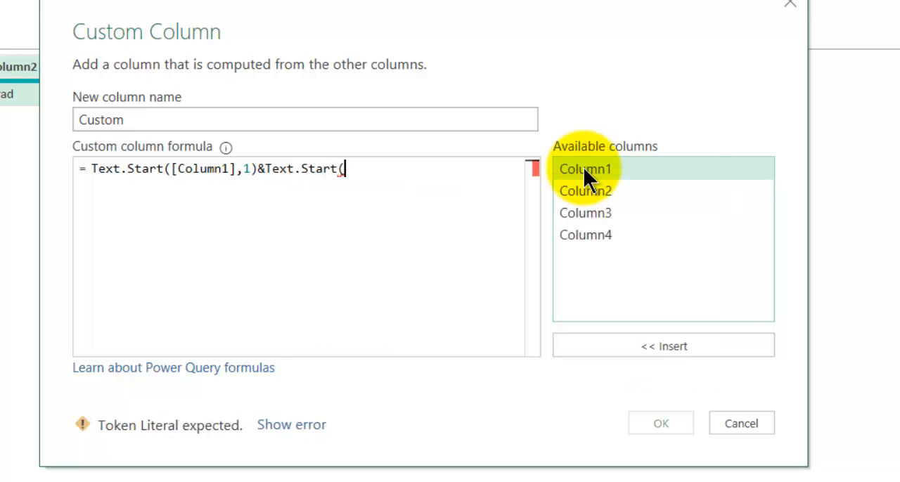
double_click(609, 193)
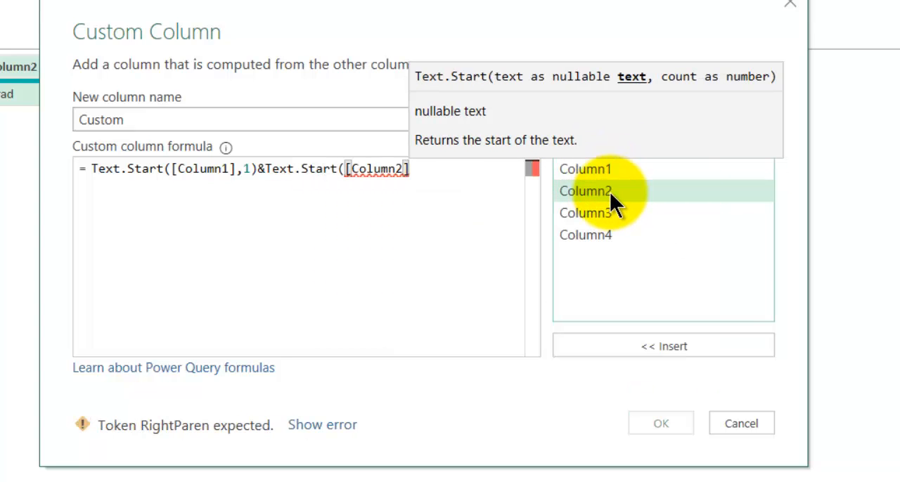
type(",1)")
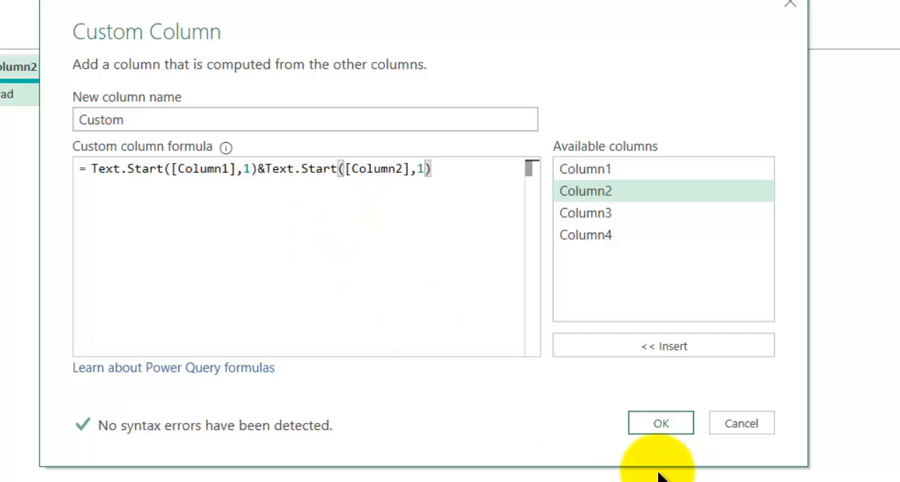
left_click(657, 423)
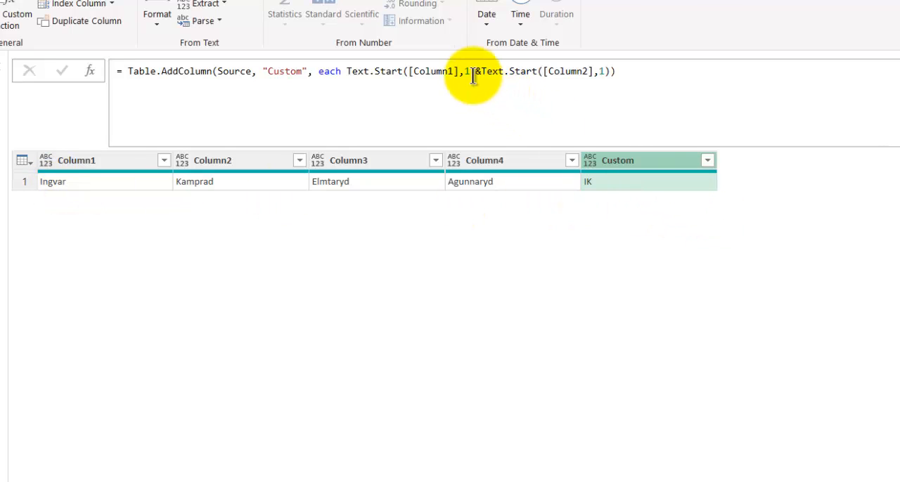
Duplicate &Text.Start([Column2],1) two more times inside the closing parenthesis of the Table.AddColumn formula
left_click_drag(477, 71, 606, 79)
key("ctrl+c")
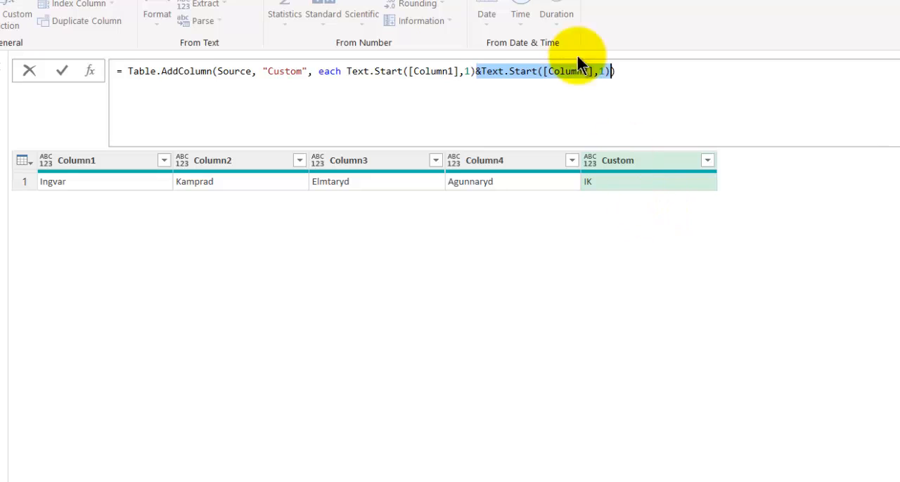
left_click(610, 70)
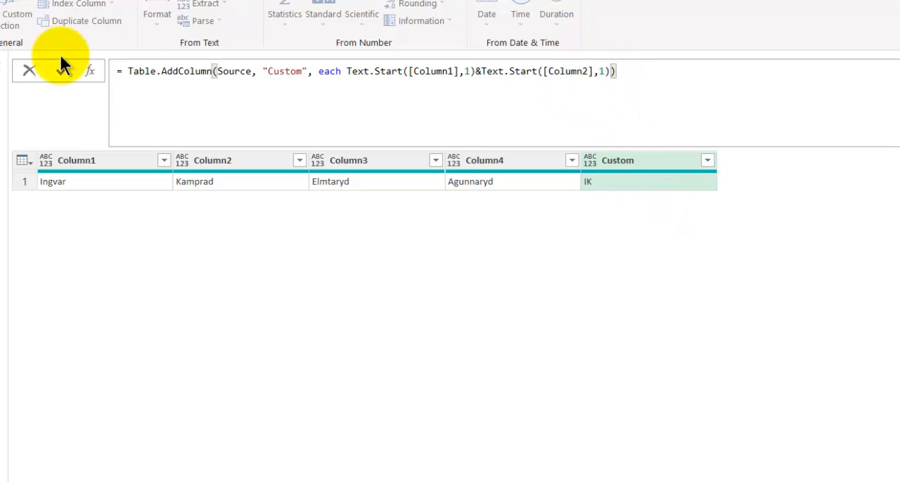
key("ctrl+v")
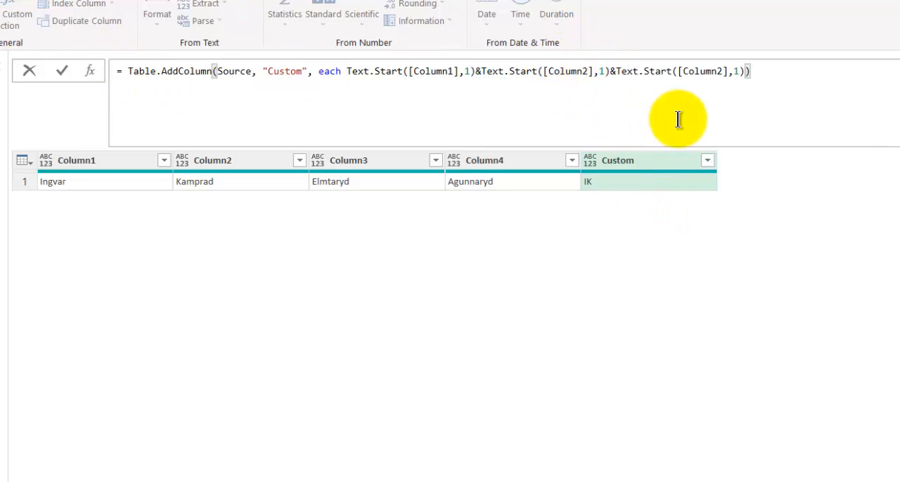
key("ctrl+v")
Change the column references in the two added Text.Start calls to Column3 and Column4, and apply the formula
left_click_drag(722, 71, 717, 71)
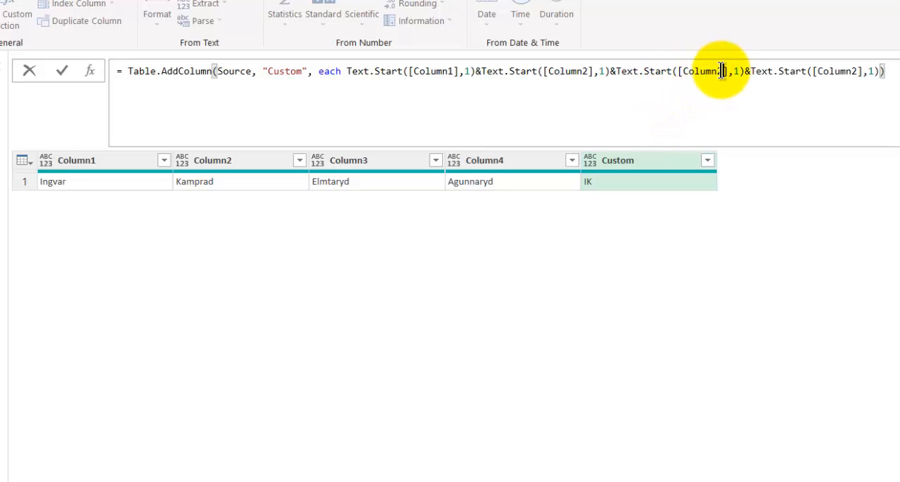
type("3")
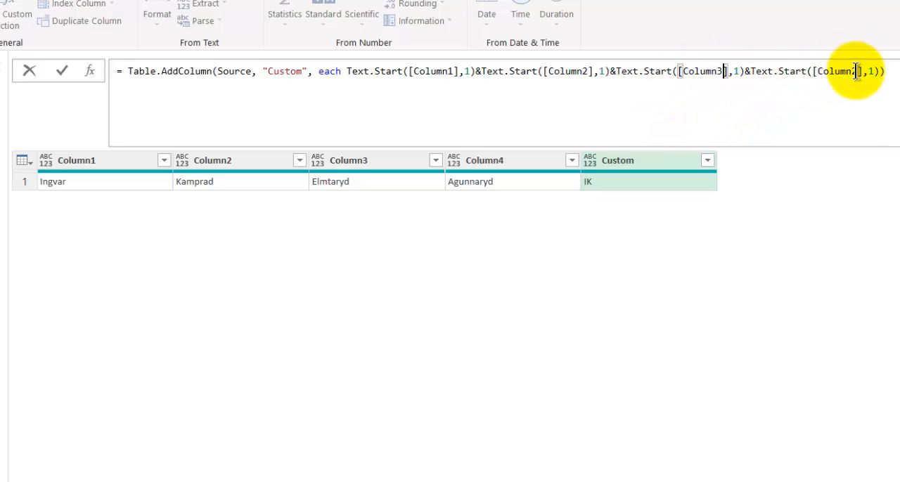
left_click_drag(858, 71, 852, 71)
type("4")
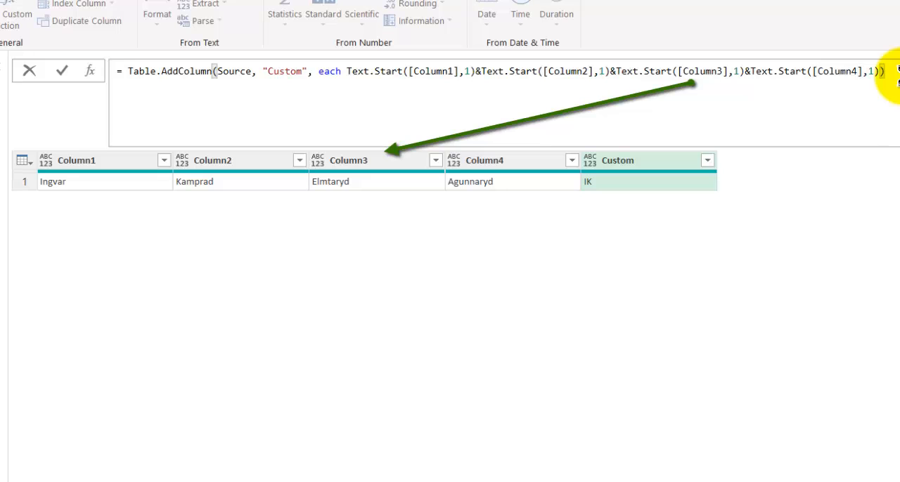
key("Return")
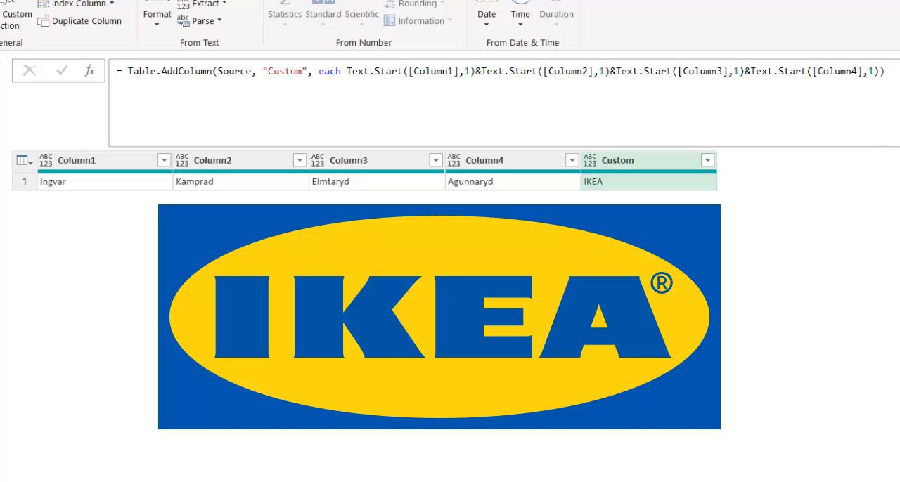
Close the query editor and load the query result into the Excel workbook
key("alt+h")
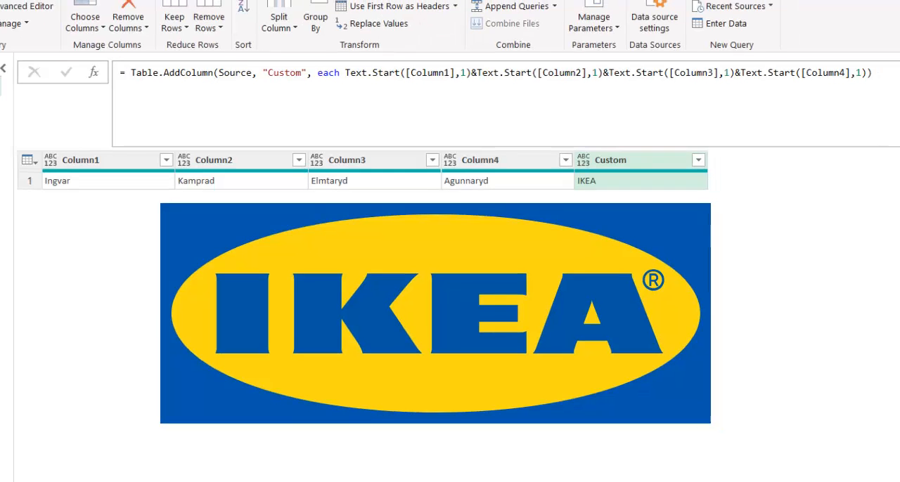
left_click(17, 62)
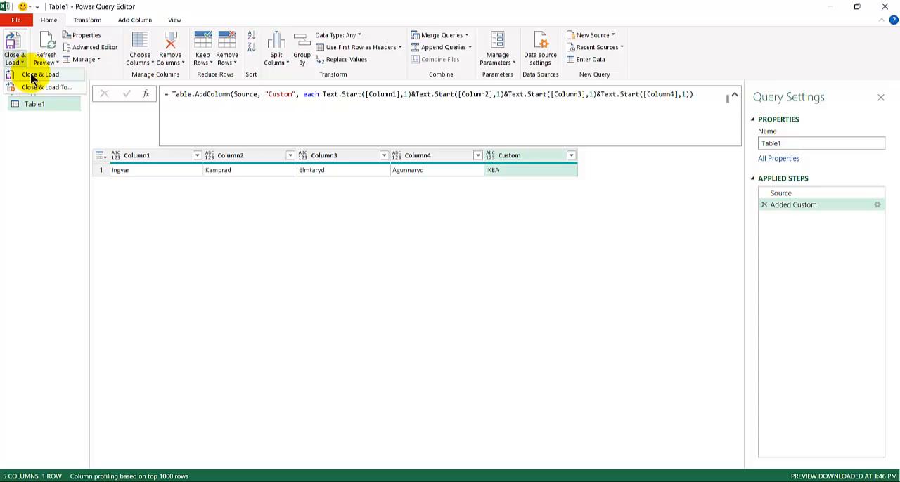
left_click(35, 74)
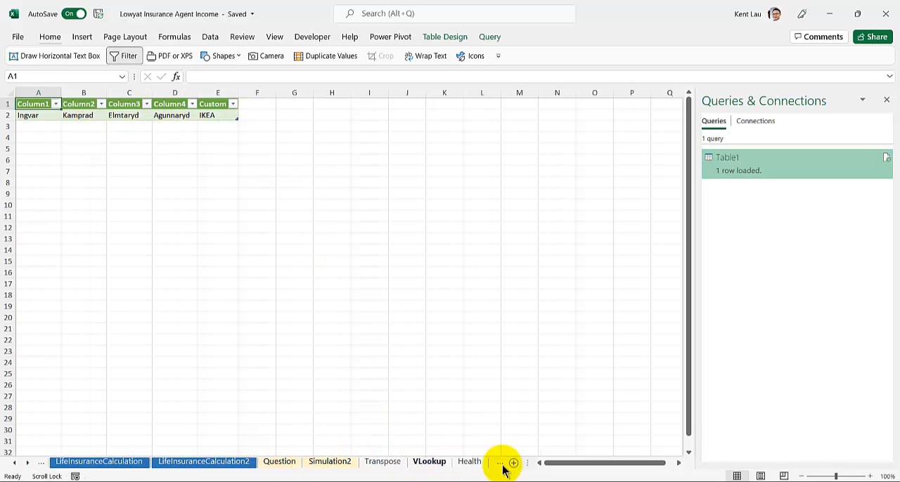
Add a second row to the source table on the IKEA sheet, entering the four parts of a person's full name across Column1 to Column4
left_click_drag(525, 462, 660, 466)
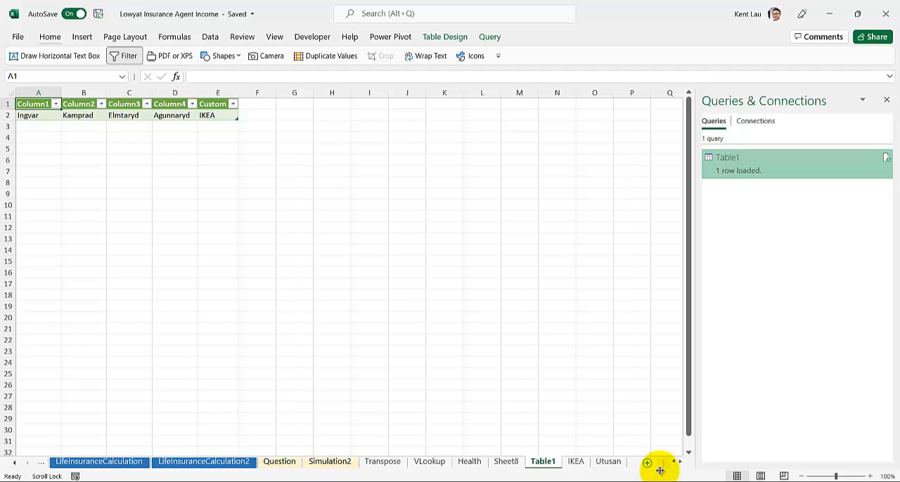
left_click(575, 462)
left_click(181, 187)
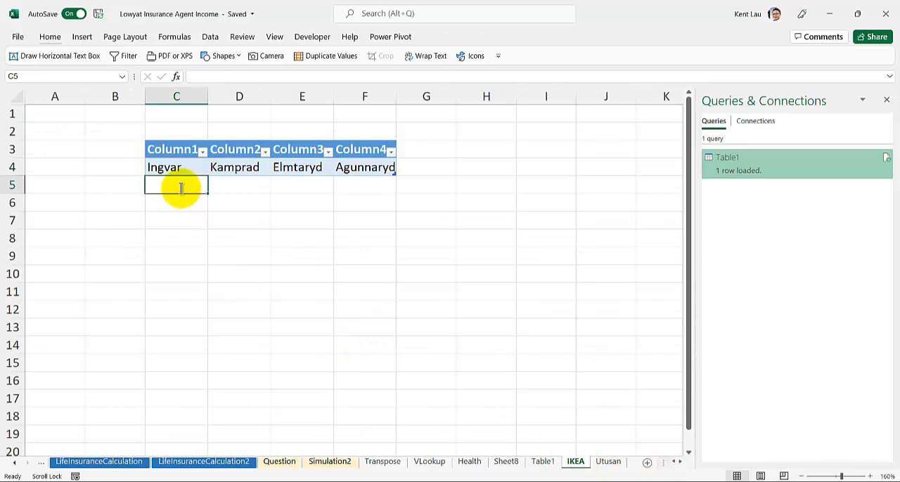
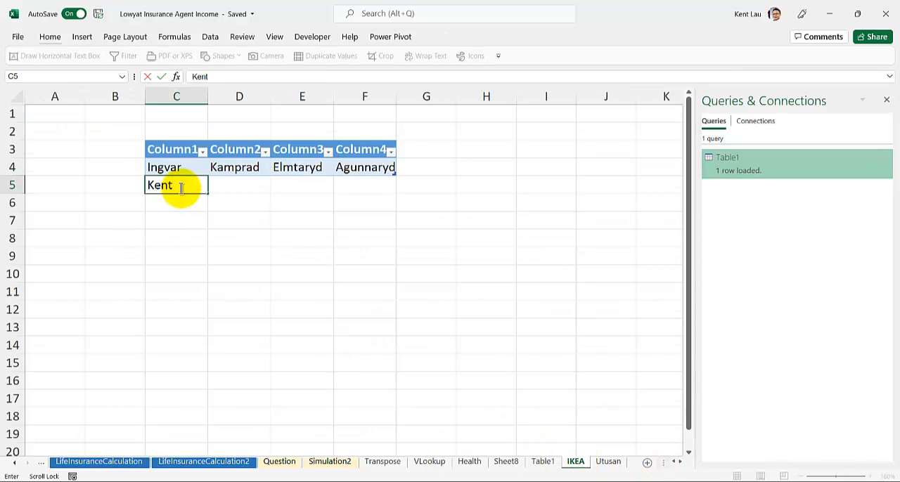
key("Tab")
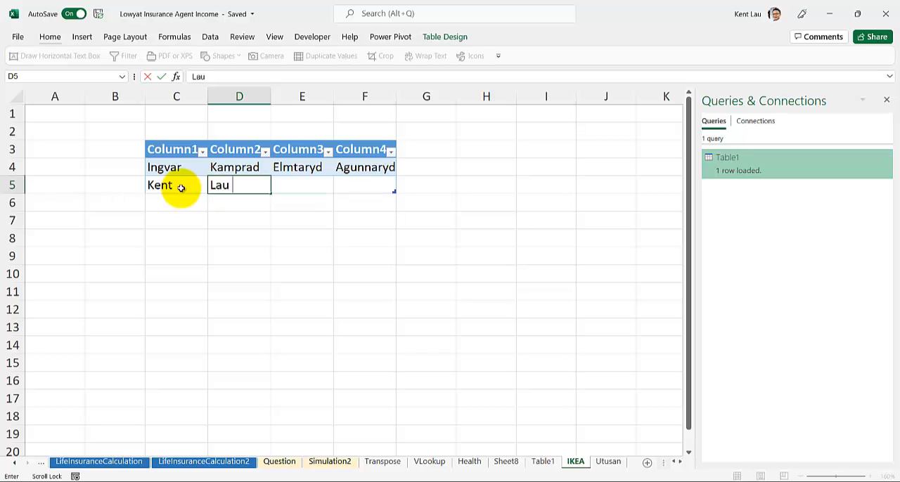
key("Tab")
key("Tab")
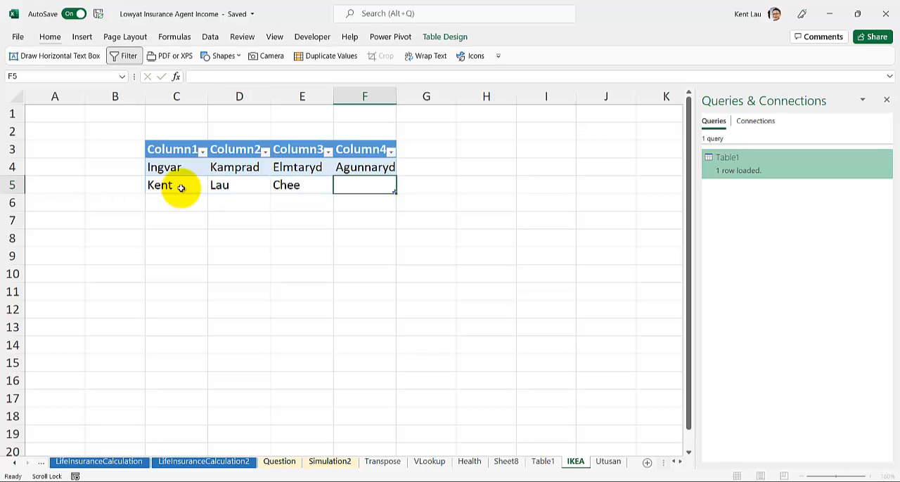
key("Return")
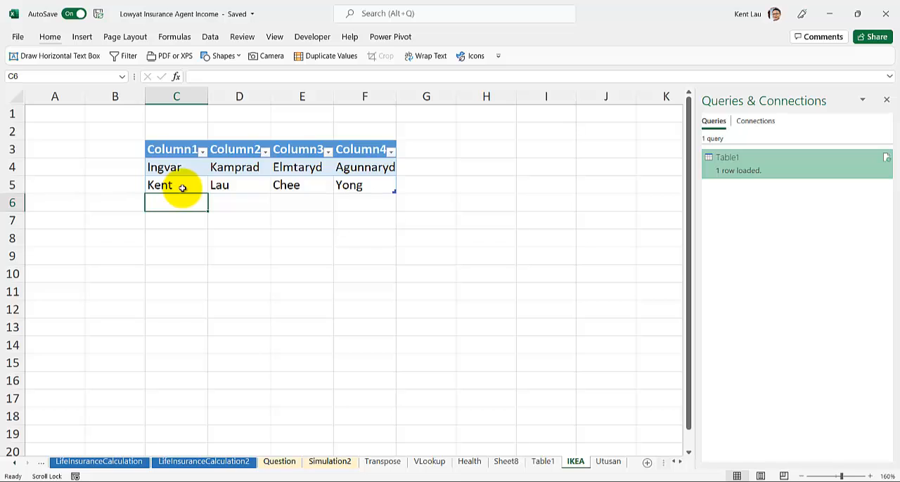
Refresh the loaded query table on the Table1 sheet to include the new source row
left_click(546, 464)
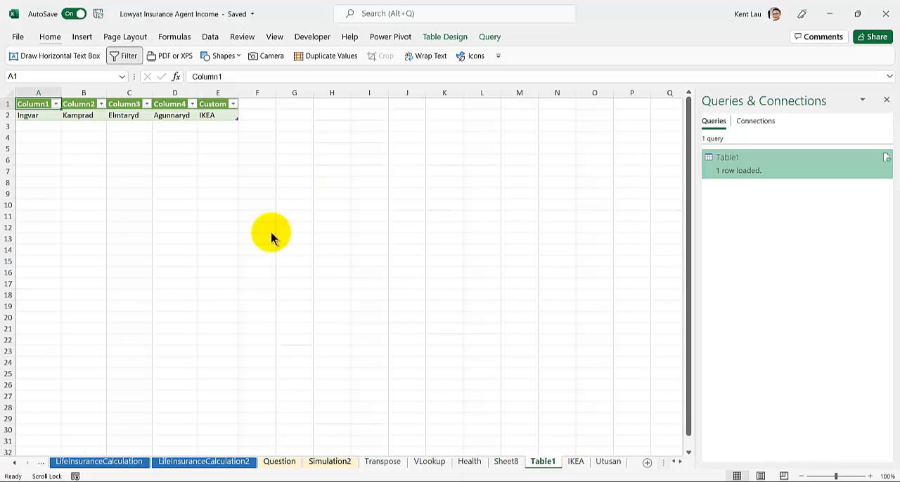
right_click(83, 115)
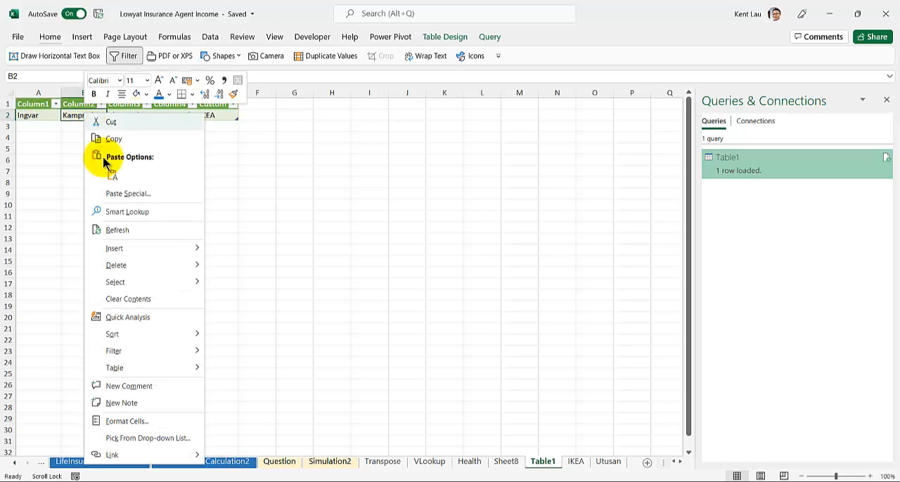
left_click(125, 229)
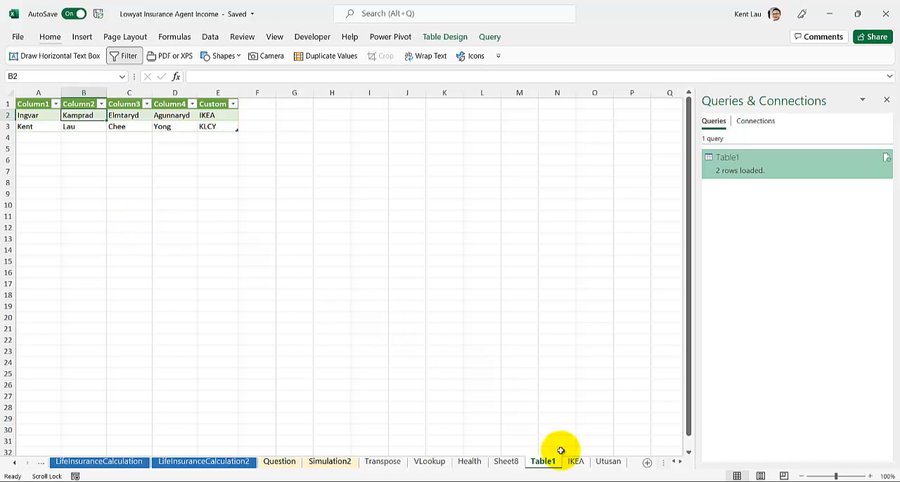
View the newspaper picture on the Utusan sheet with the Queries & Connections pane closed
left_click(609, 462)
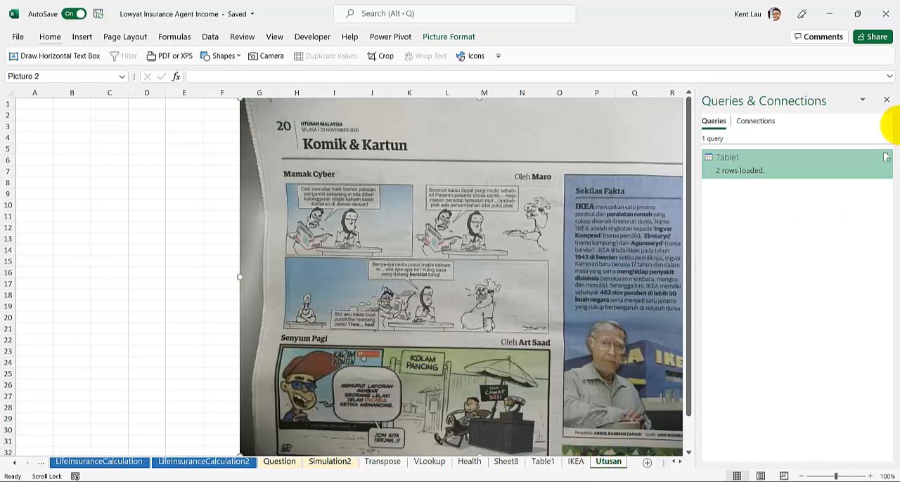
left_click(886, 100)
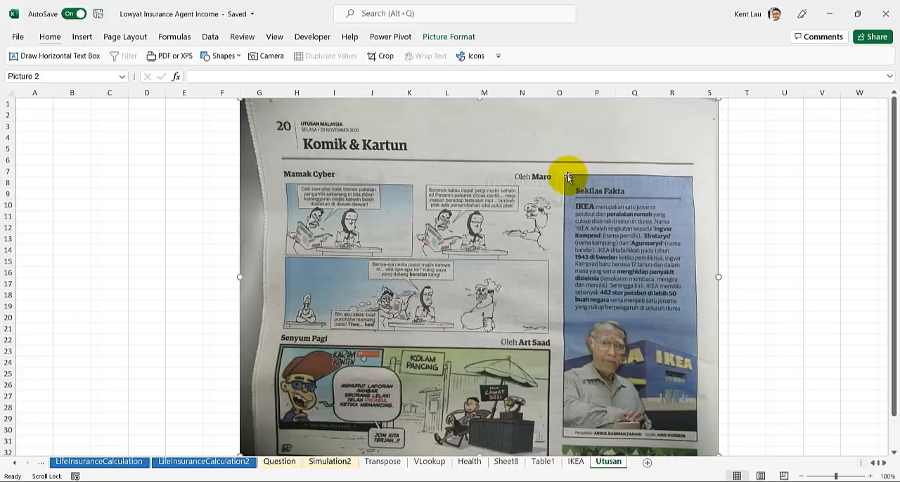
Switch to the browser and examine the IKEA heritage page for the logo history, the origin of the name and the founder's quote
mouse_move(302, 479)
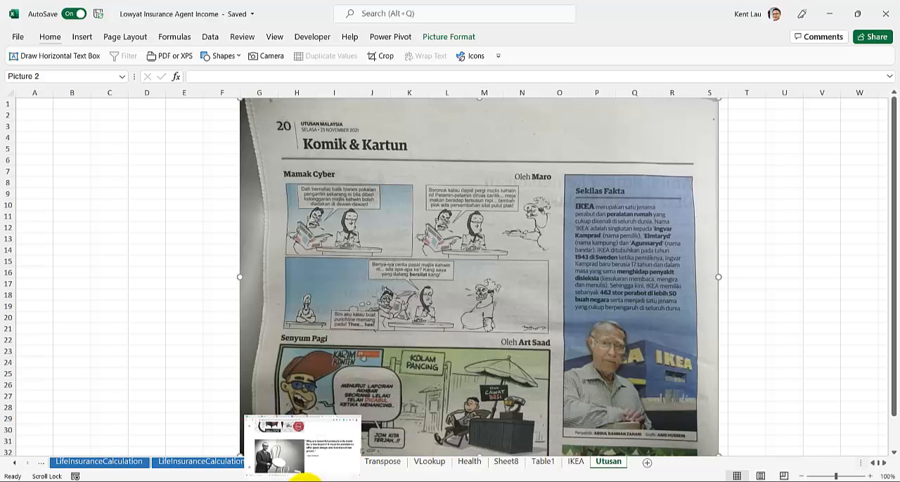
left_click(281, 441)
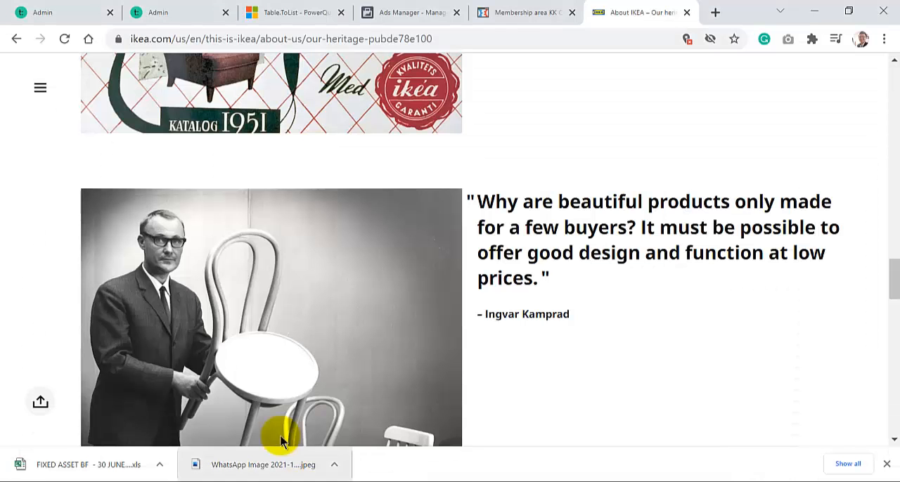
scroll(9, 237, "up", 5)
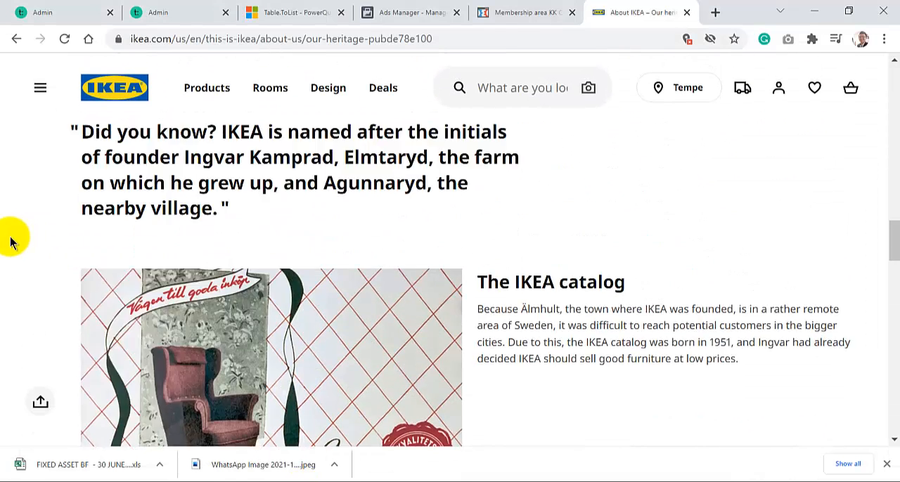
scroll(10, 241, "up", 15)
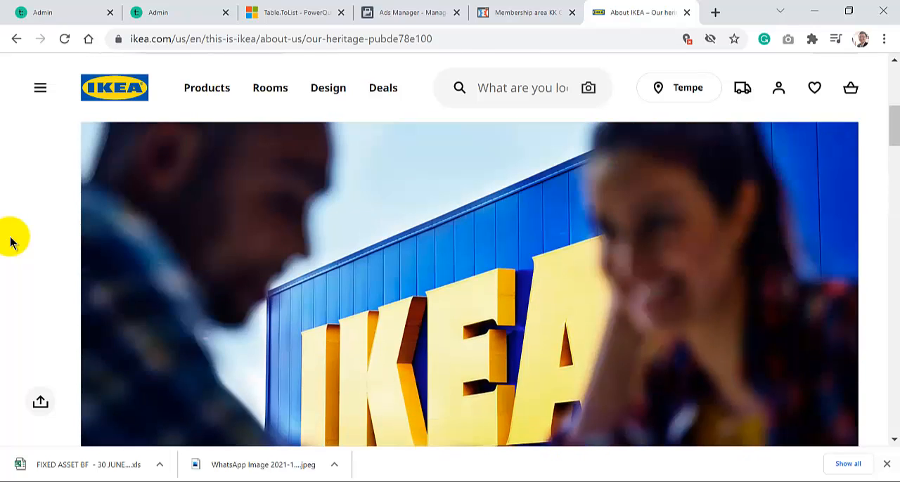
scroll(10, 242, "up", 2)
scroll(10, 242, "down", 1)
scroll(10, 242, "up", 1)
scroll(10, 242, "down", 2)
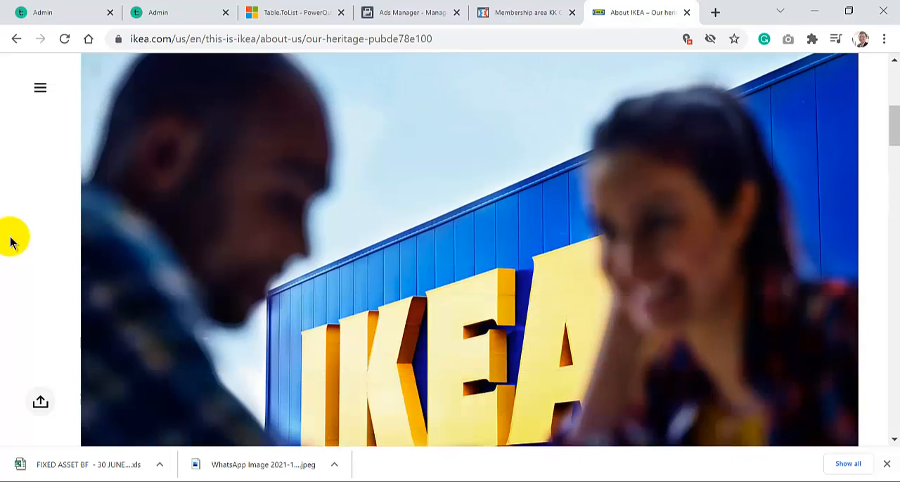
scroll(10, 243, "down", 7)
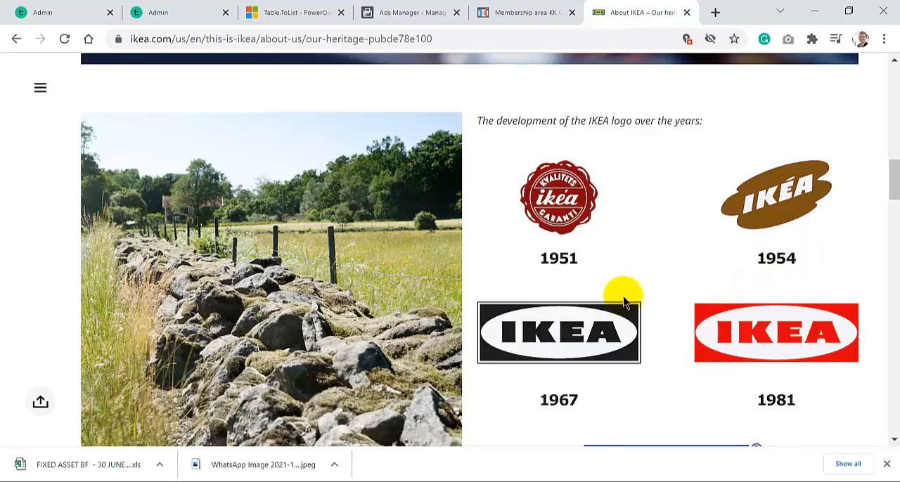
scroll(622, 297, "down", 1)
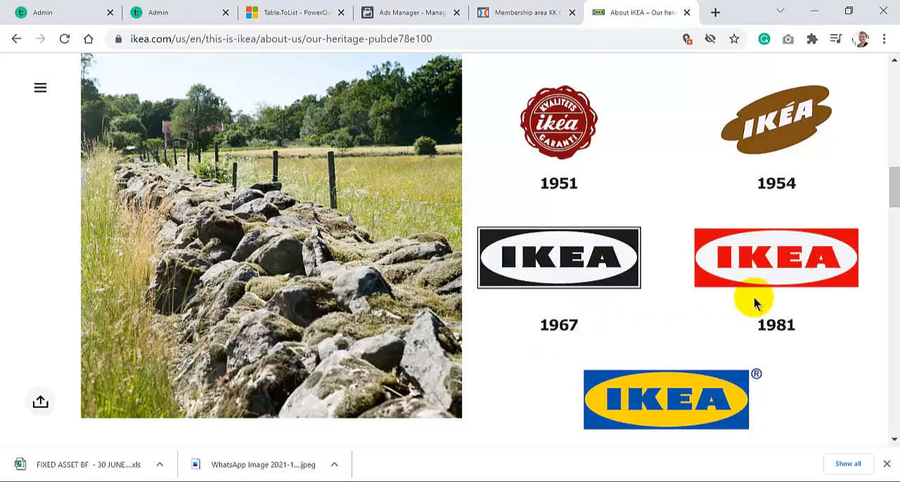
scroll(754, 299, "down", 1)
scroll(752, 300, "down", 1)
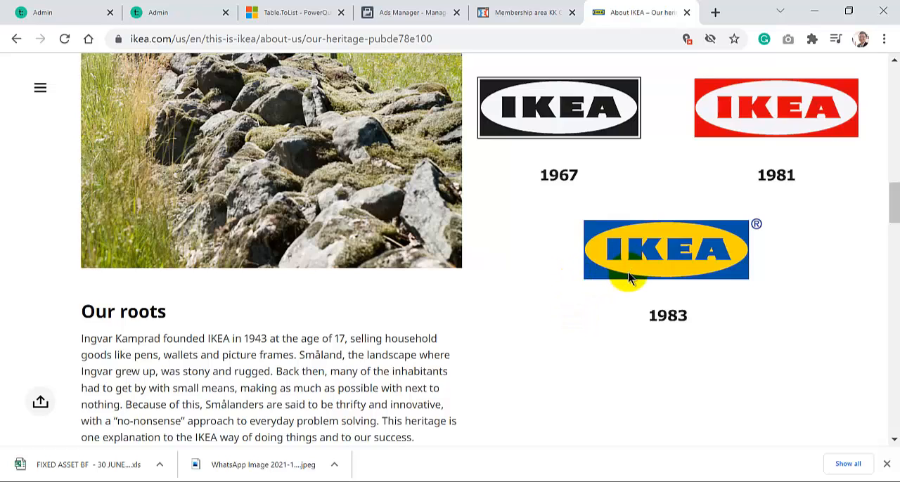
scroll(516, 372, "down", 4)
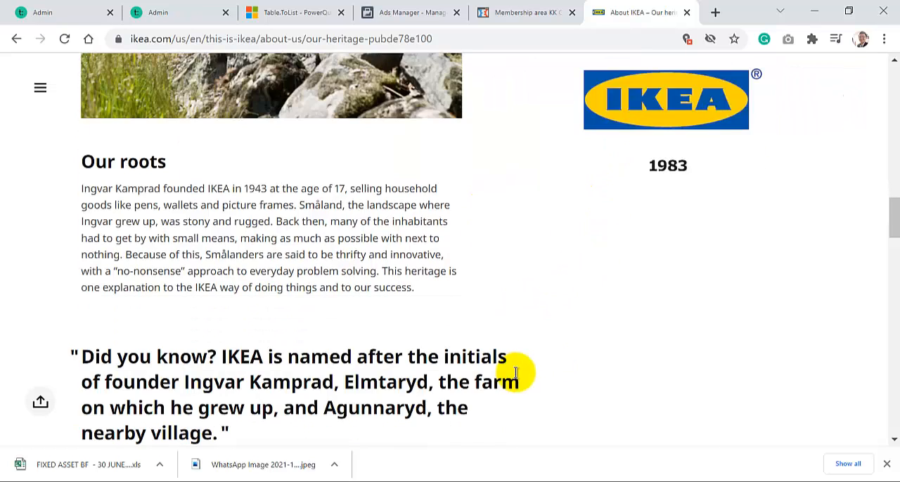
scroll(515, 372, "down", 3)
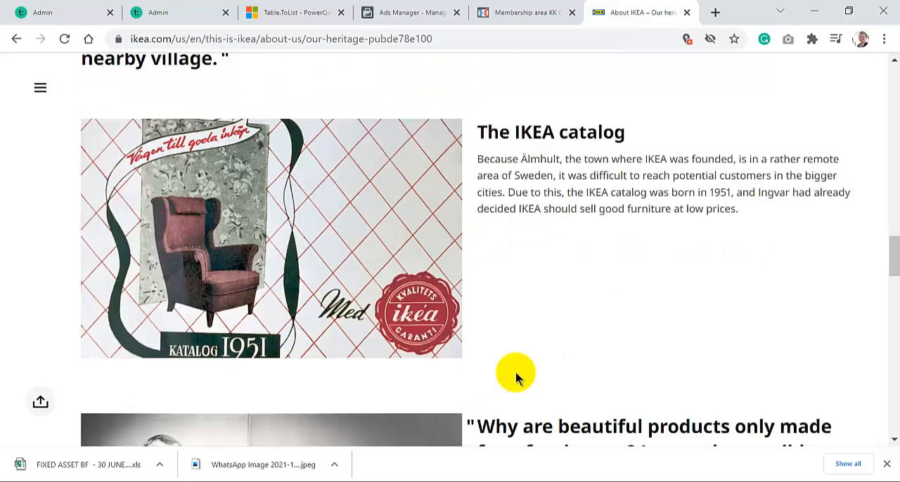
scroll(516, 372, "up", 4)
scroll(515, 376, "up", 5)
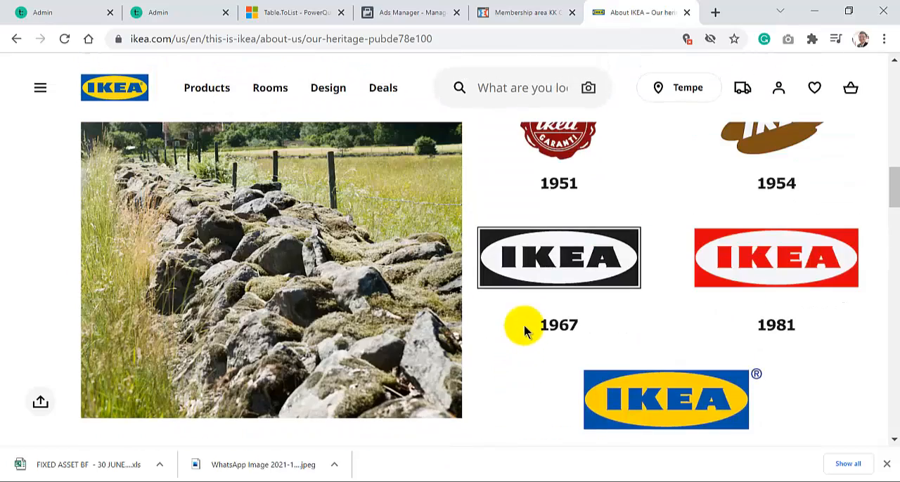
scroll(503, 334, "down", 9)
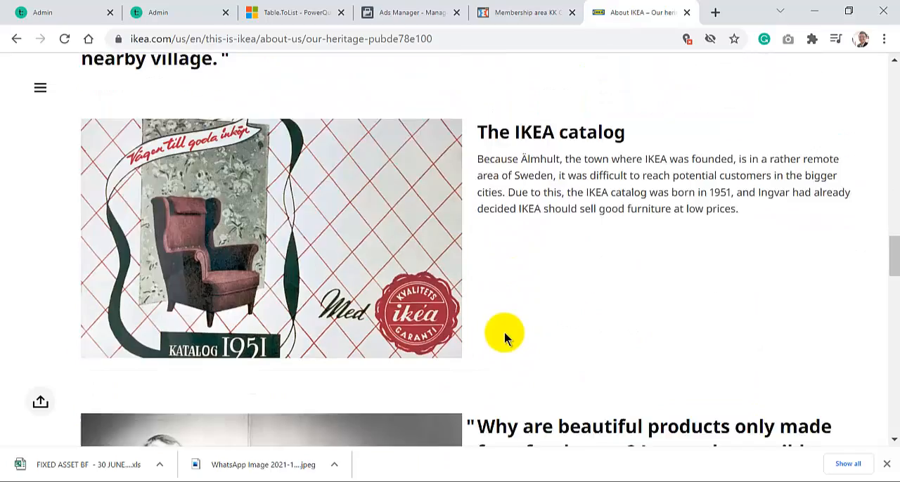
scroll(503, 338, "down", 3)
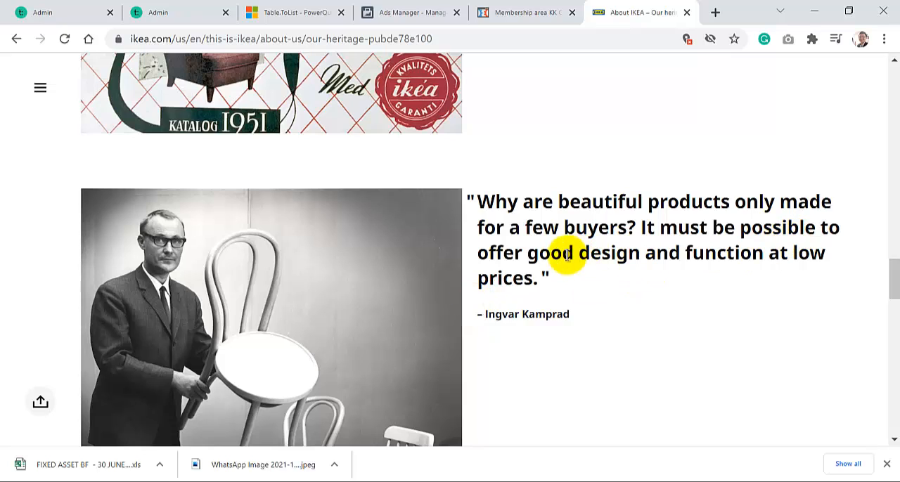
scroll(444, 276, "down", 1)
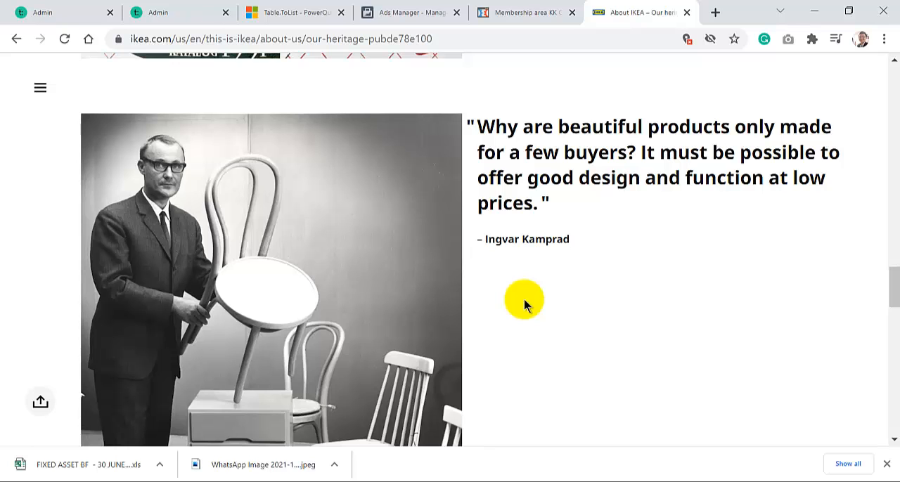
scroll(524, 301, "up", 1)
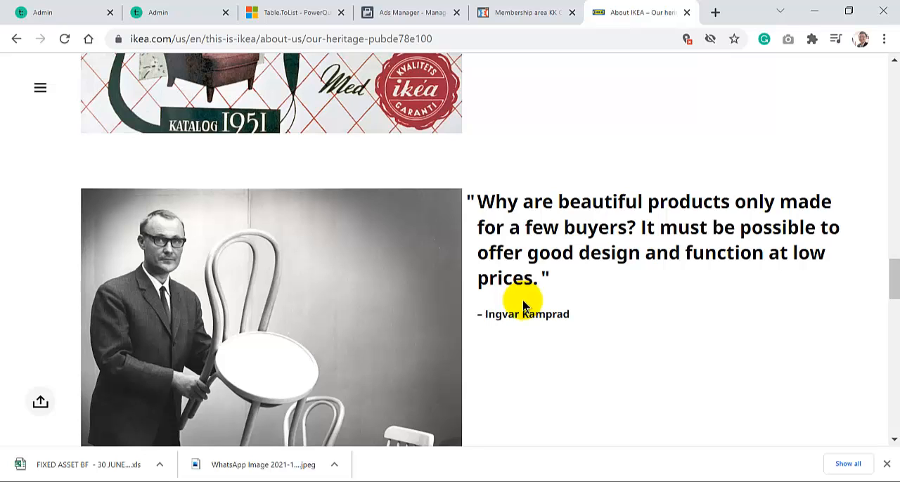
mouse_move(390, 481)
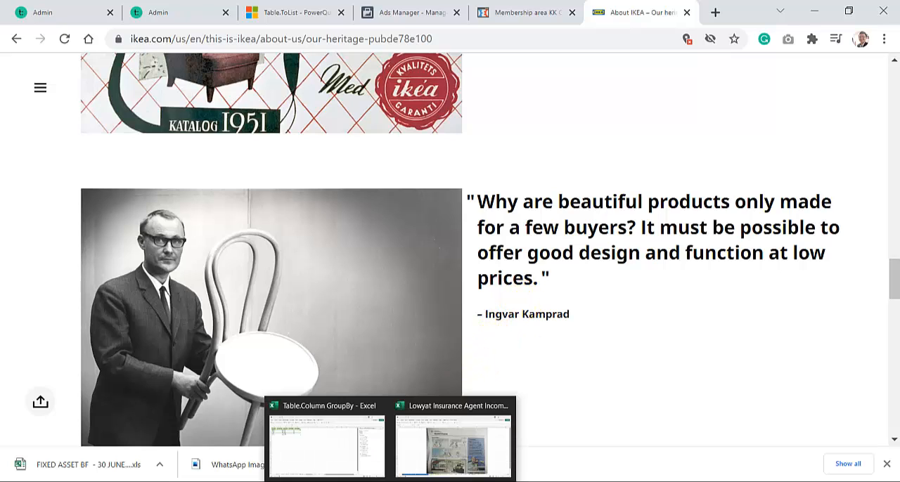
left_click(450, 446)
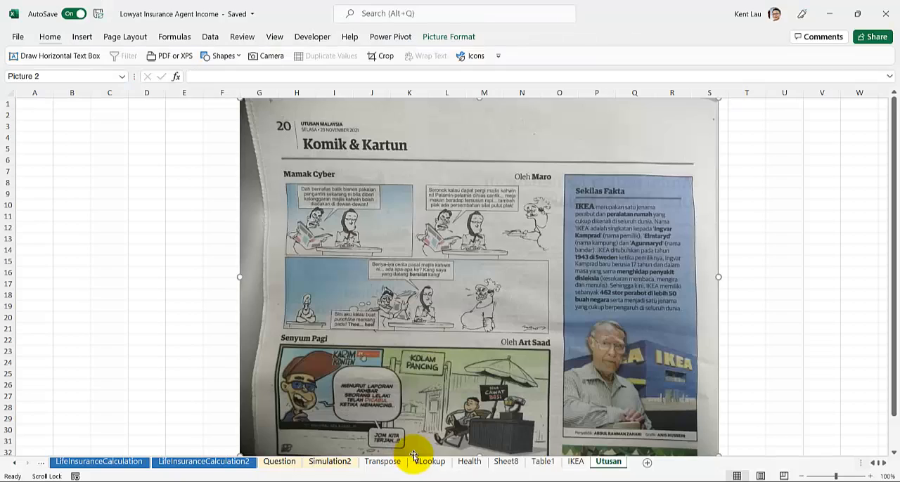
left_click(573, 462)
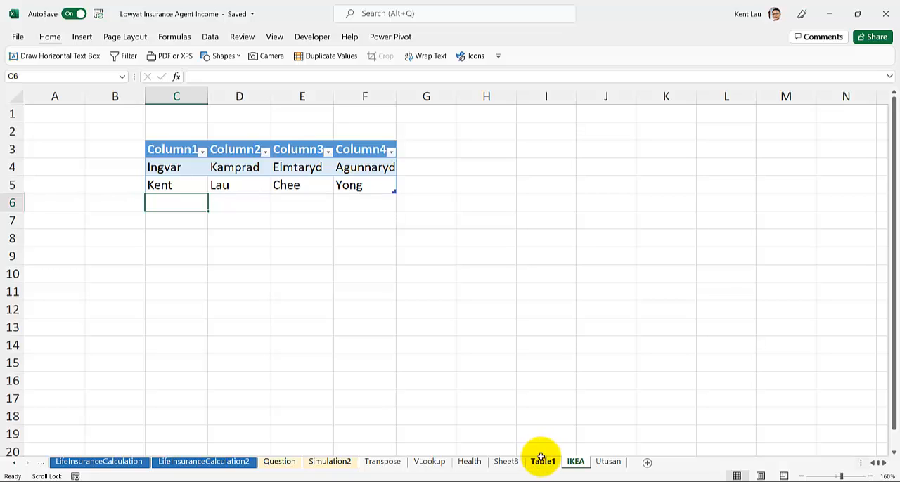
left_click(478, 161)
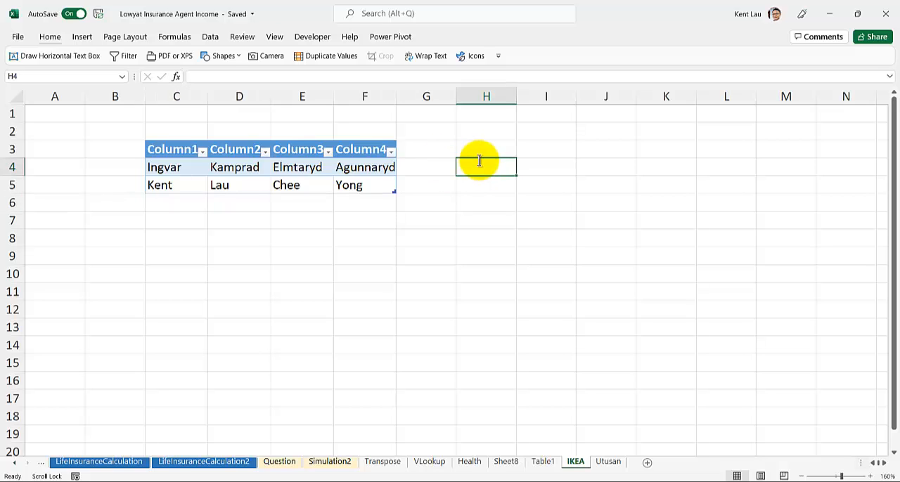
type("=left(")
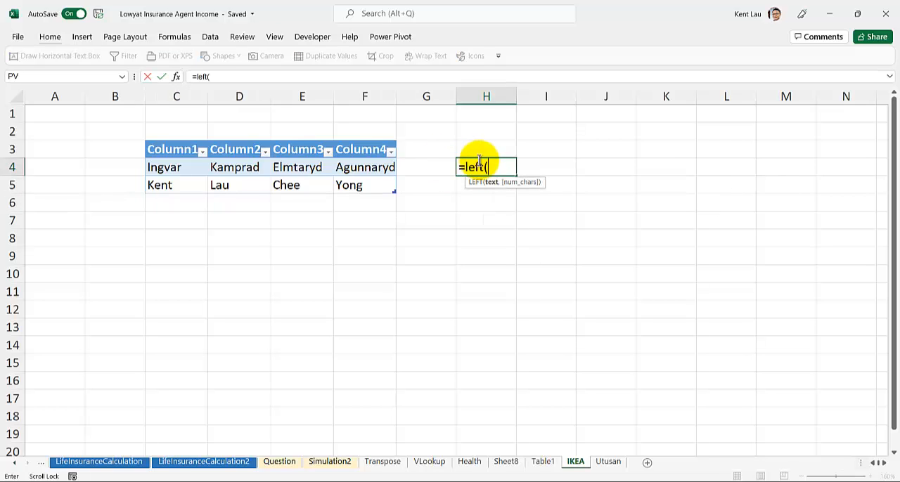
left_click(170, 168)
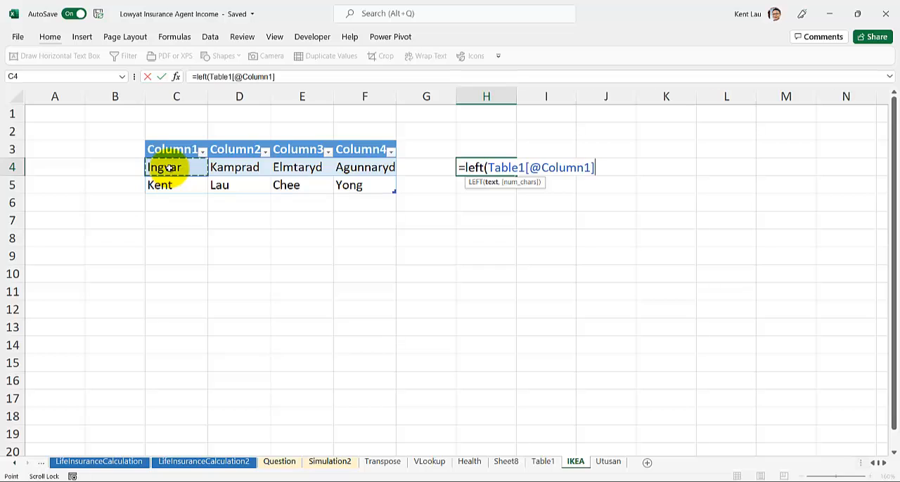
type(",1")
key("Return")
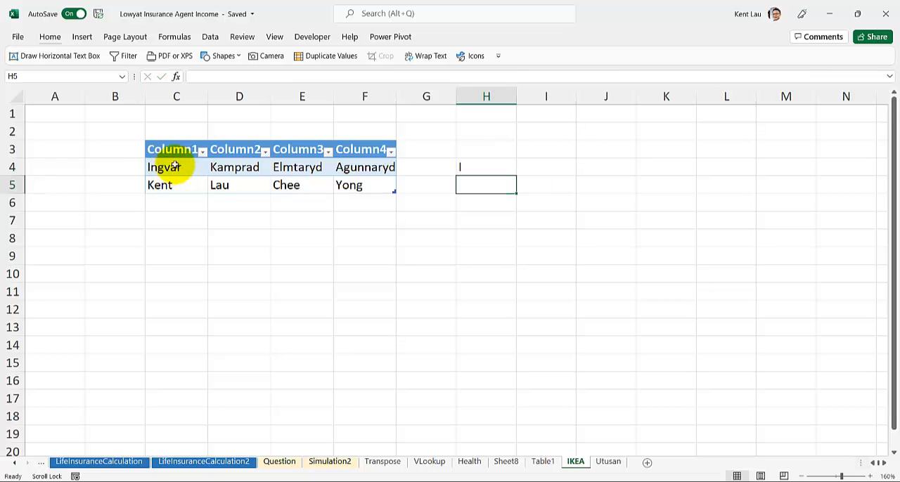
left_click(470, 167)
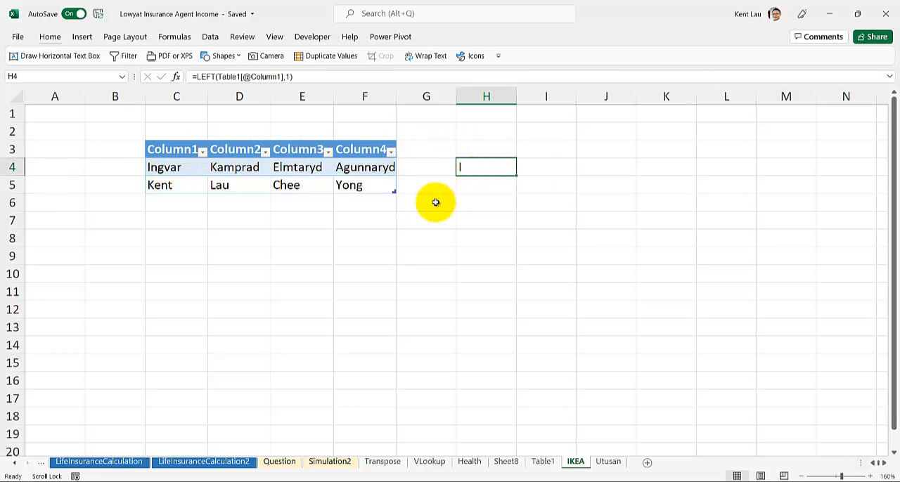
Review the PowerQuery Idea Book slide in PowerPoint on Power Query equivalents of Excel text functions, and return to the Excel workbook
mouse_move(261, 478)
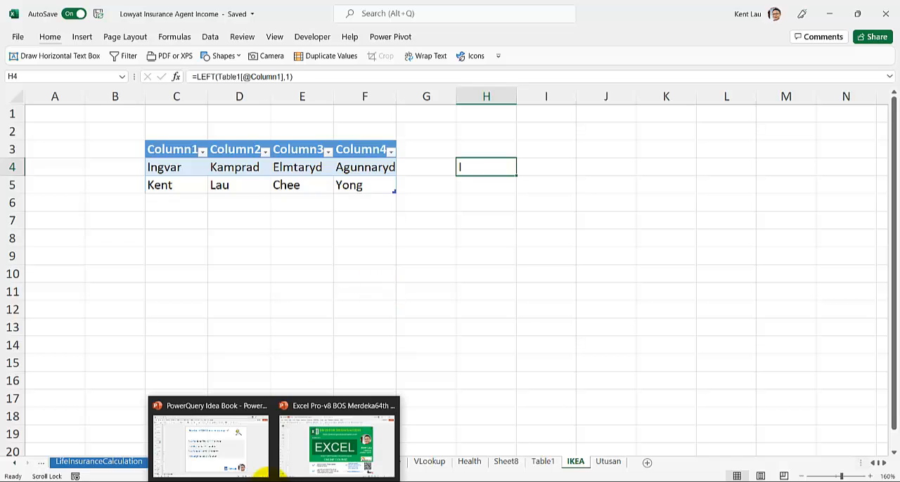
left_click(237, 455)
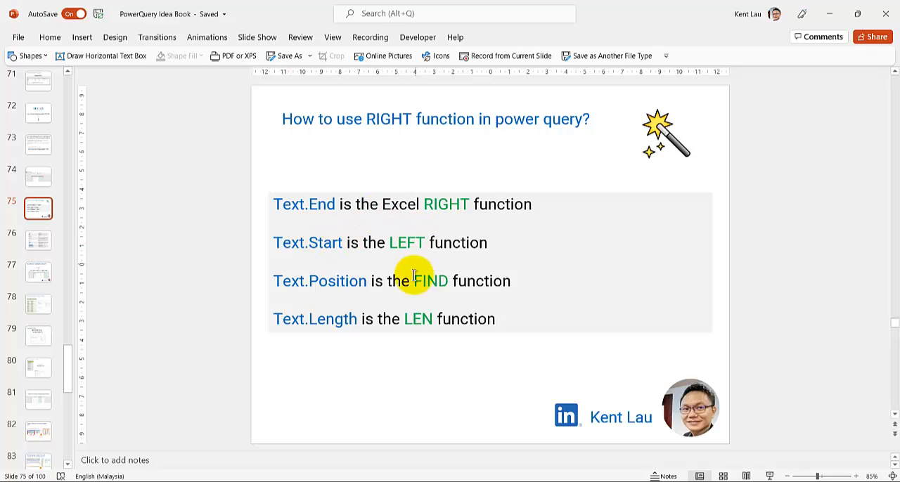
left_click(390, 481)
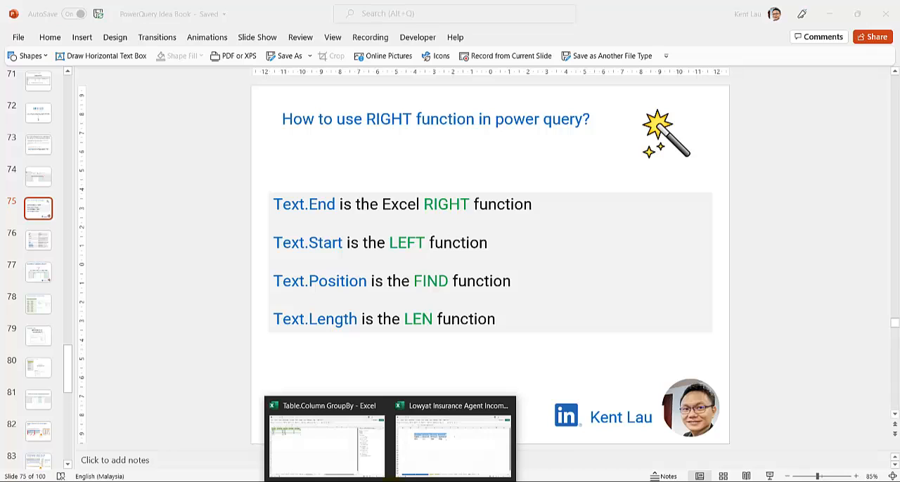
left_click(416, 454)
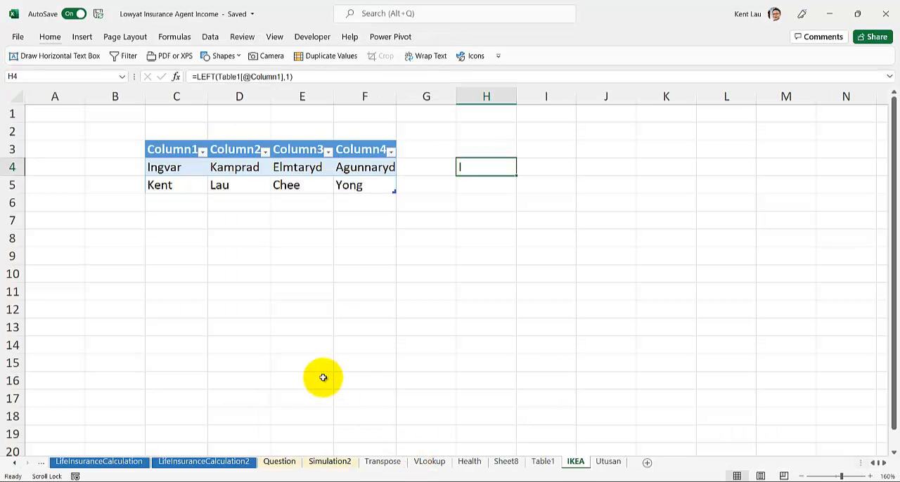